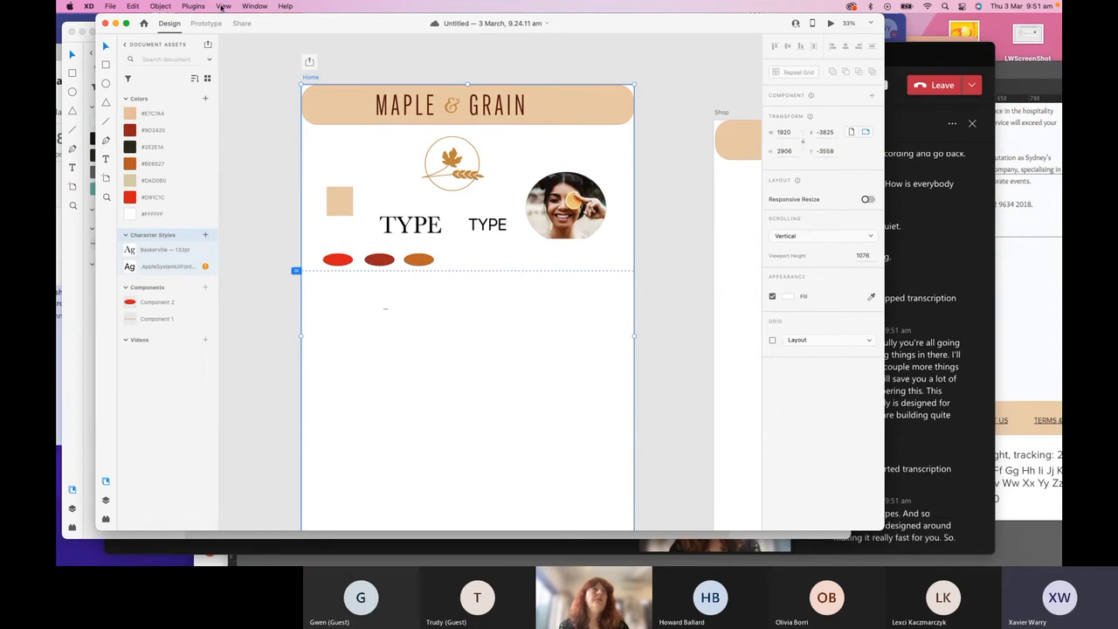
- Show the layout grid on the artboards and move the round portrait to X 1244, Y 416 against its columns
left_click(223, 6)
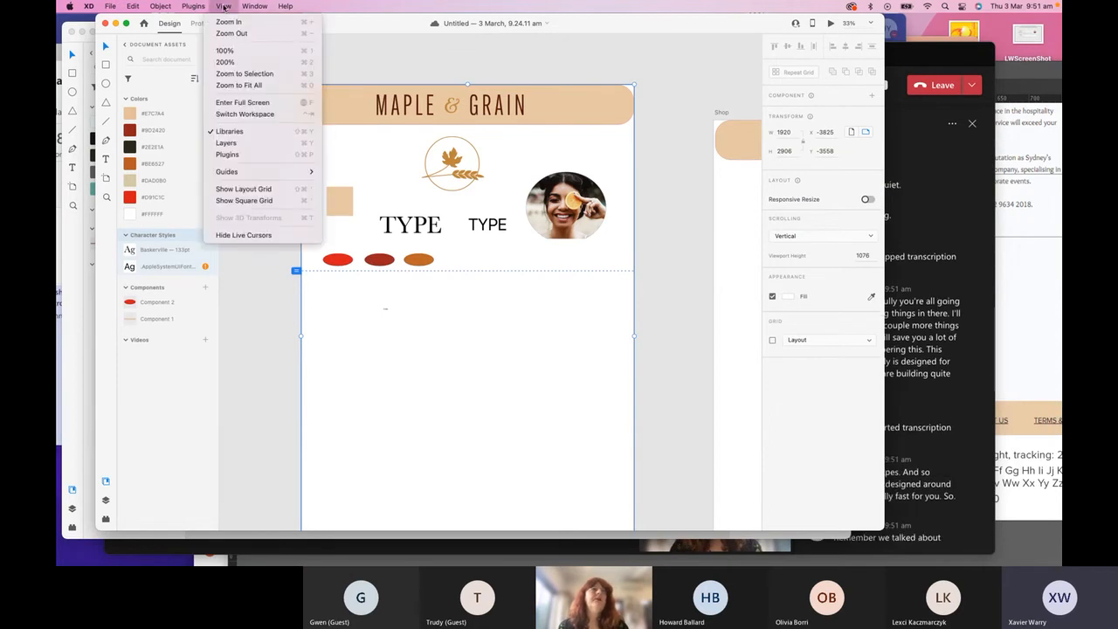
left_click(242, 193)
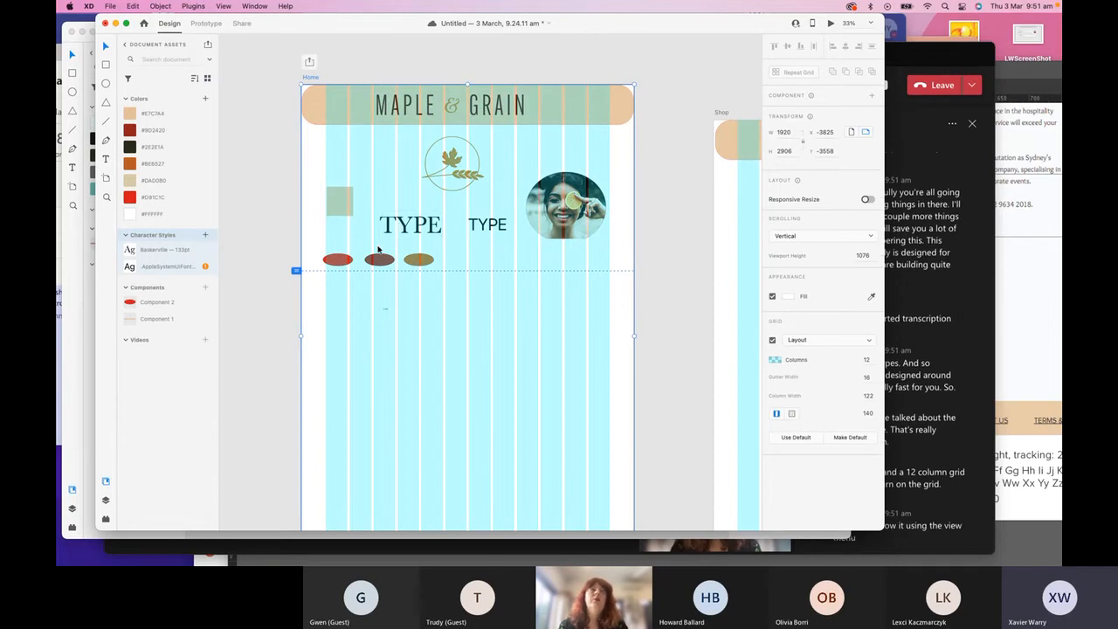
left_click_drag(543, 218, 537, 199)
- Display the square grid in place of the layout grid and hide it again
left_click(222, 6)
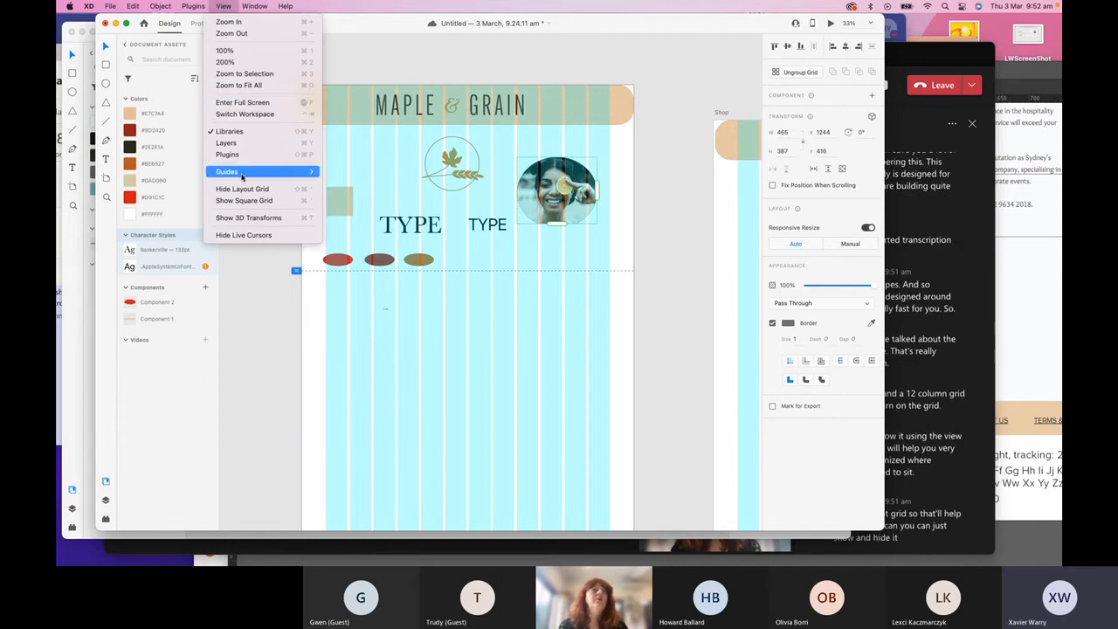
left_click(239, 200)
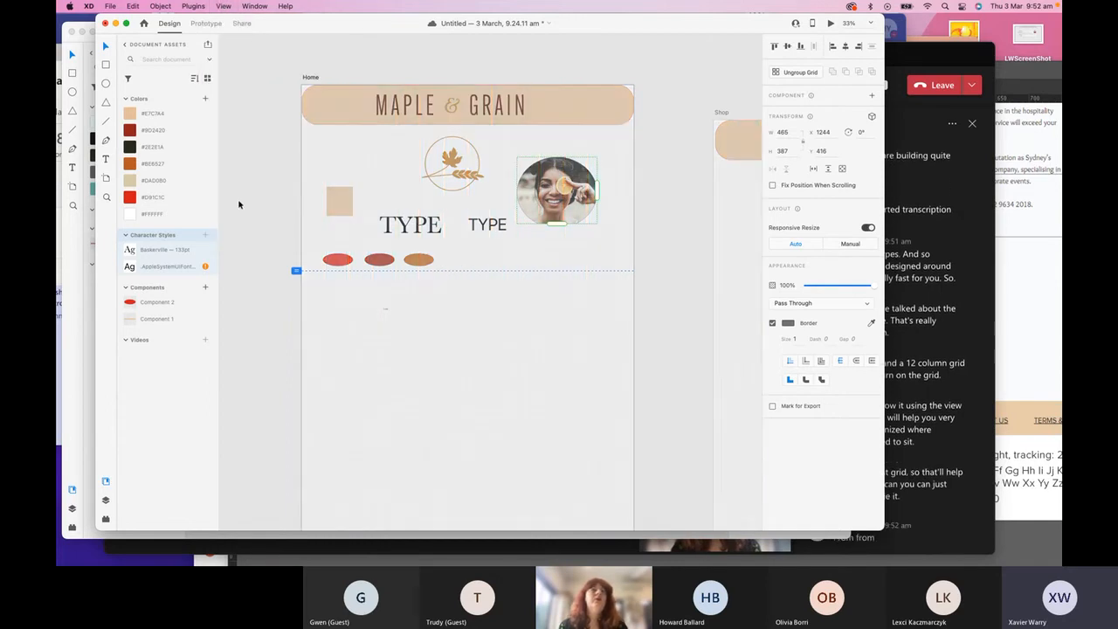
left_click(224, 6)
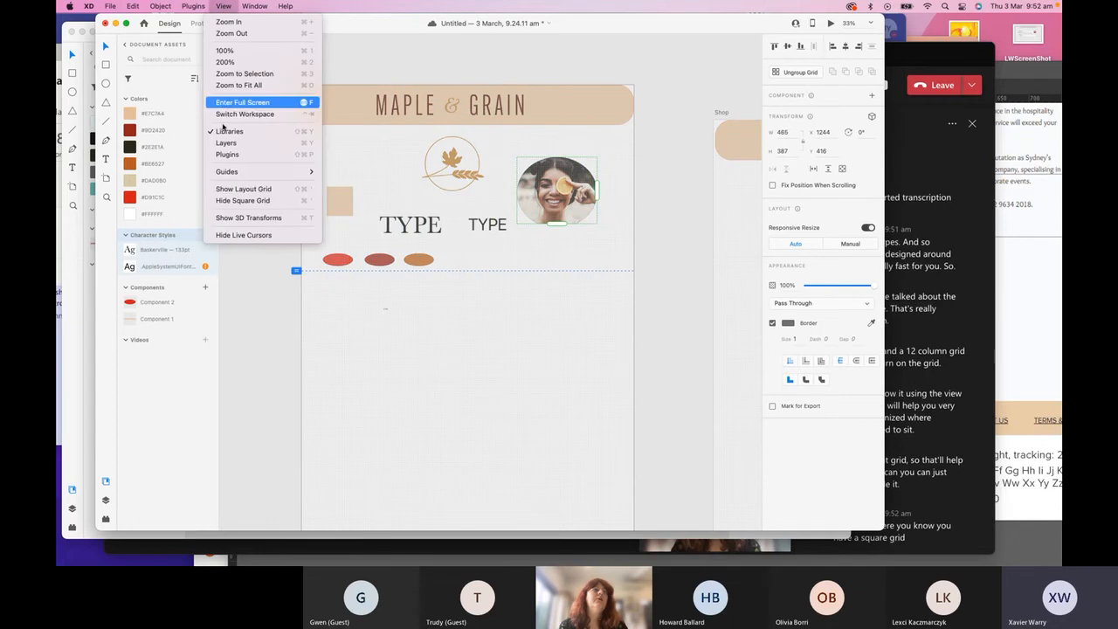
left_click(234, 200)
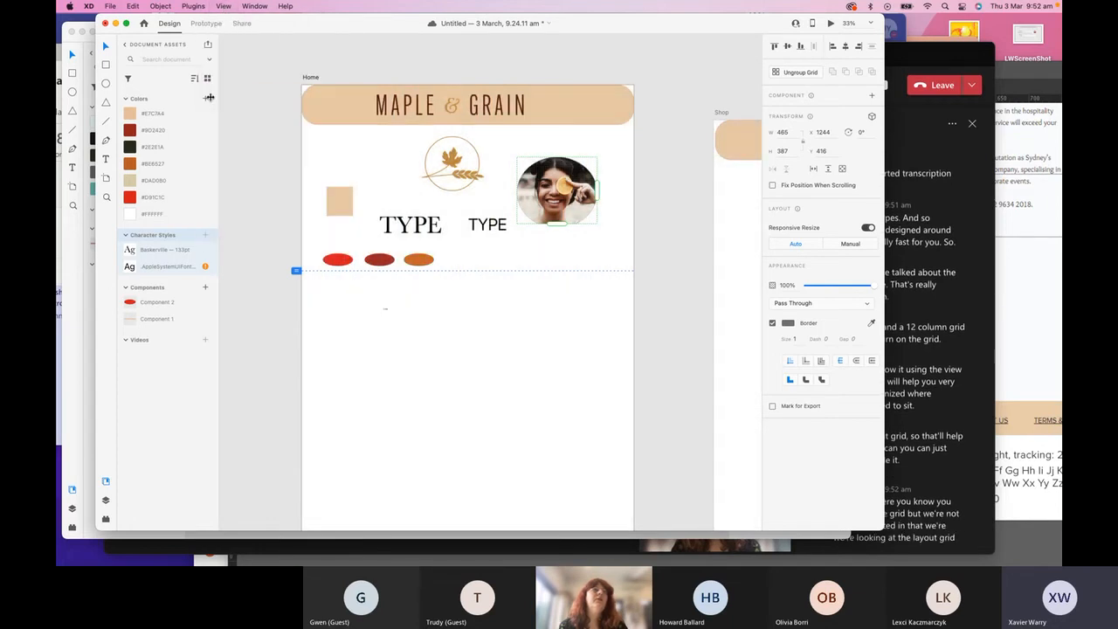
- Display the layout grid over the artboards and hide it again after checking the available guide options
left_click(224, 6)
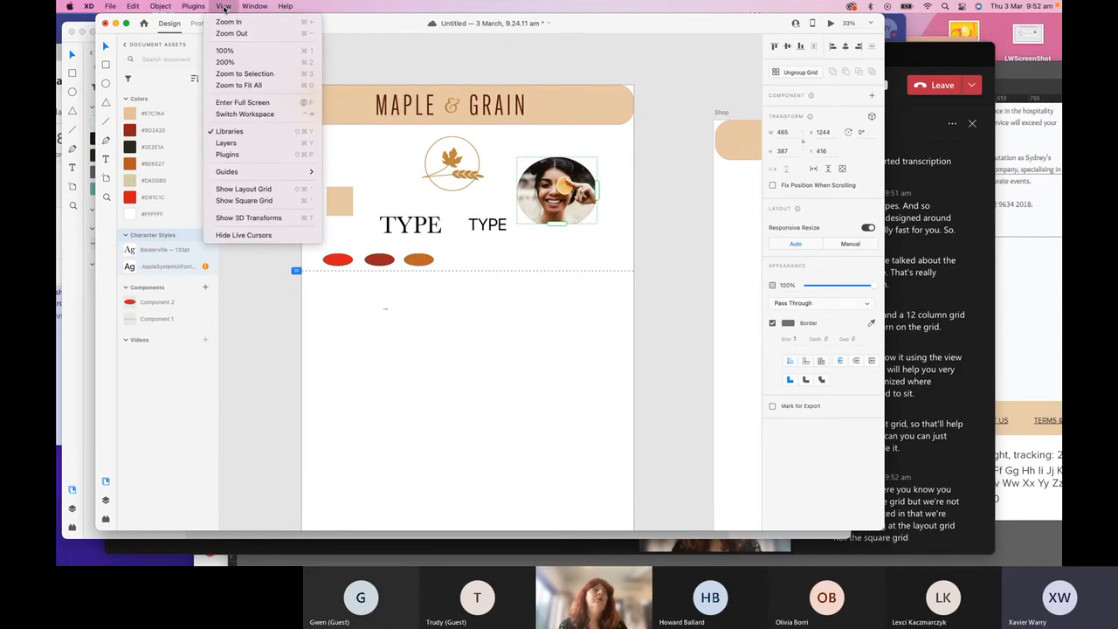
left_click(242, 189)
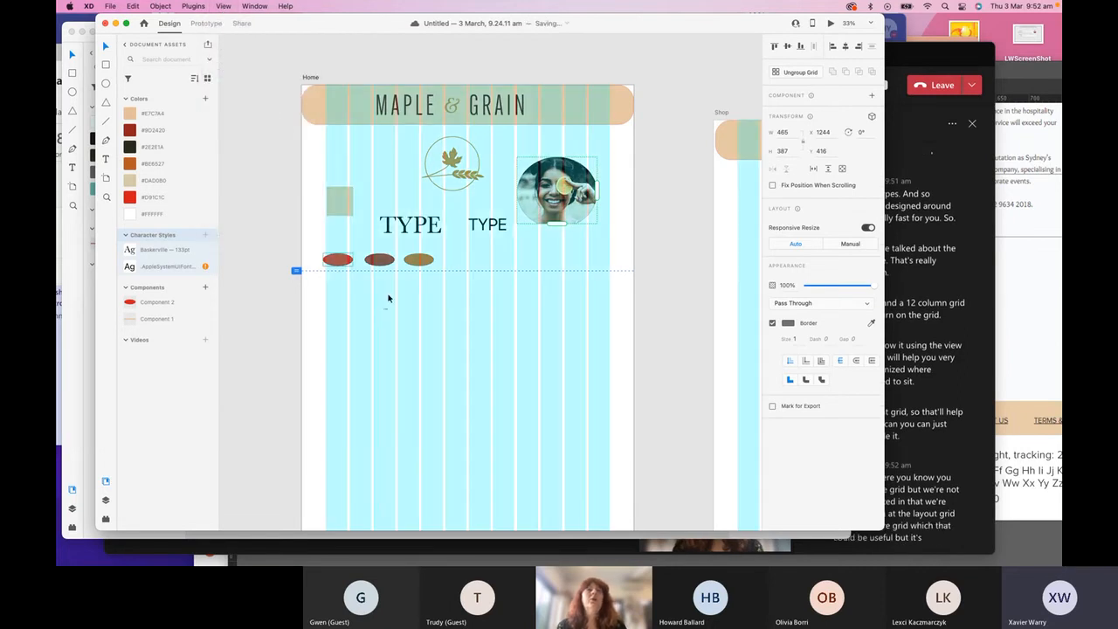
left_click(222, 6)
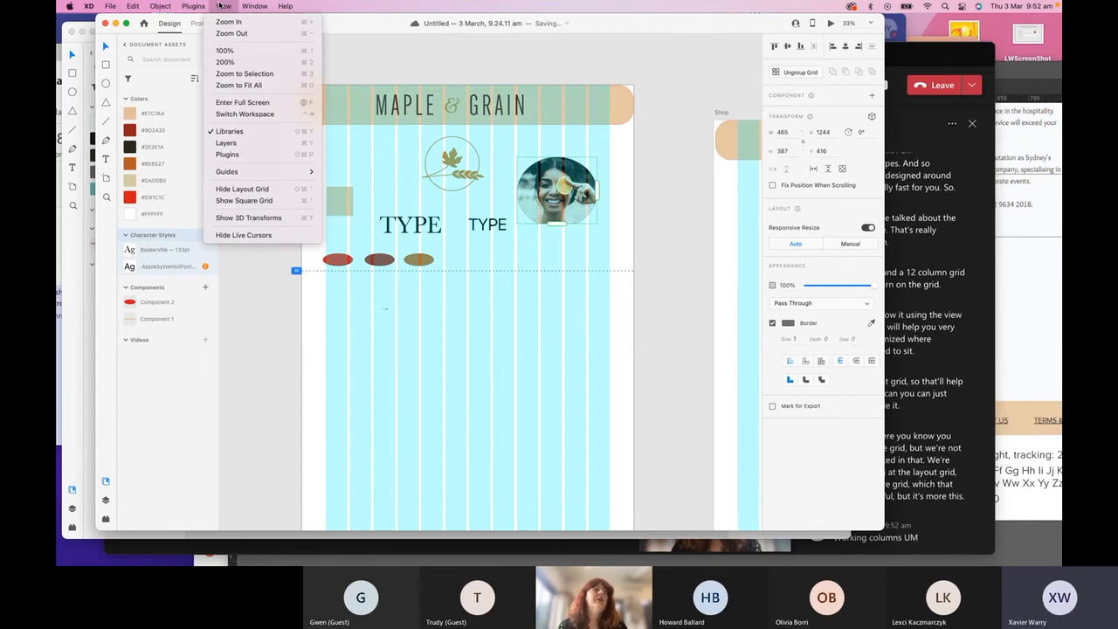
mouse_move(245, 174)
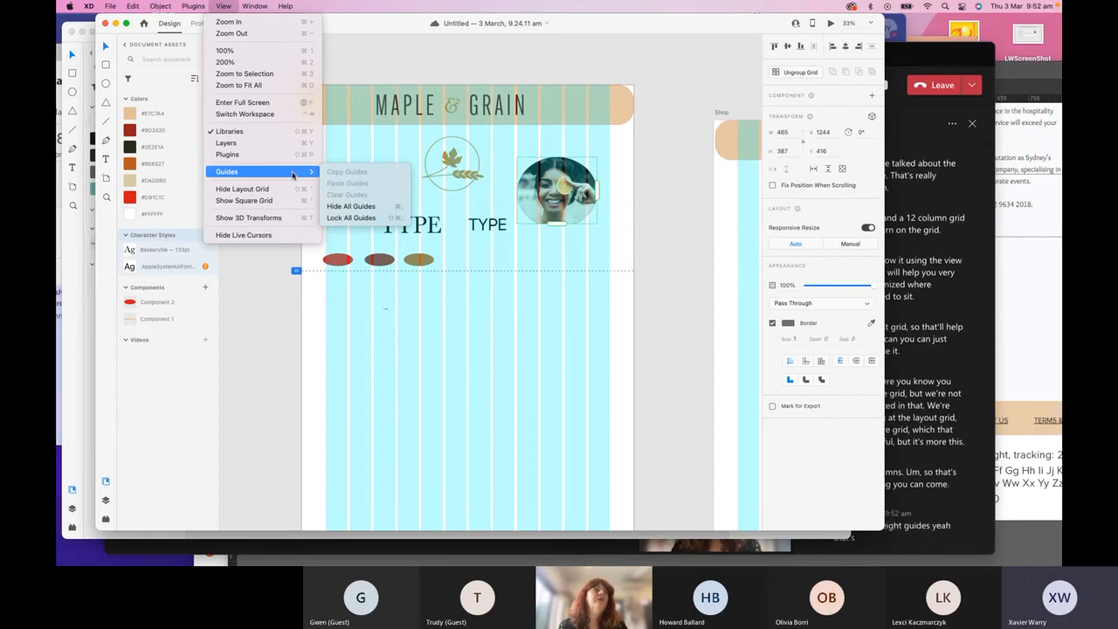
left_click(496, 359)
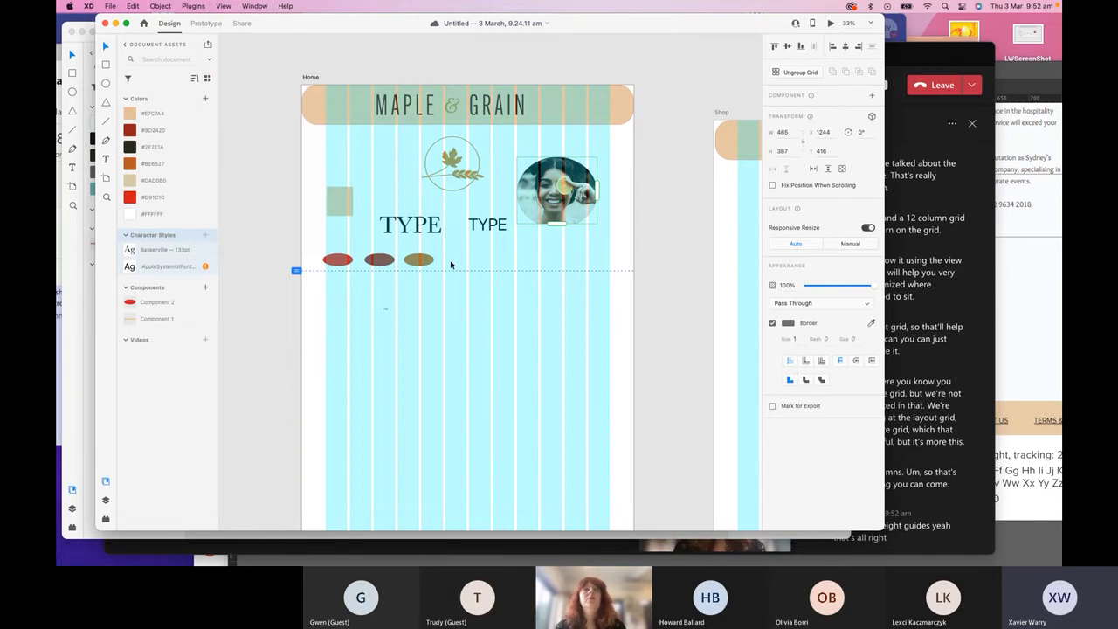
left_click(223, 5)
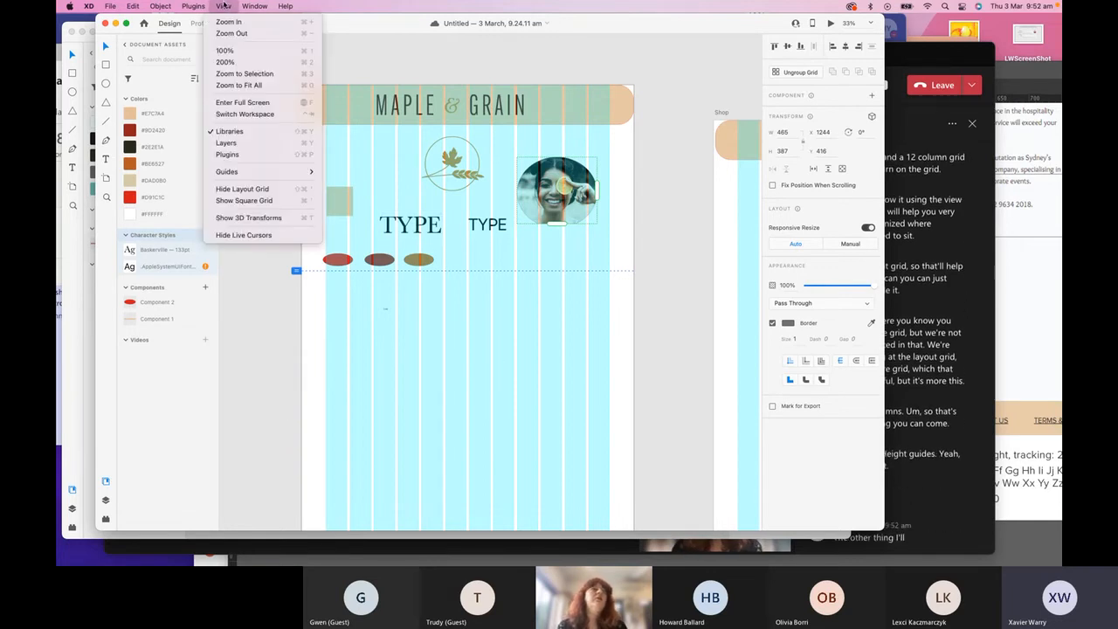
left_click(238, 190)
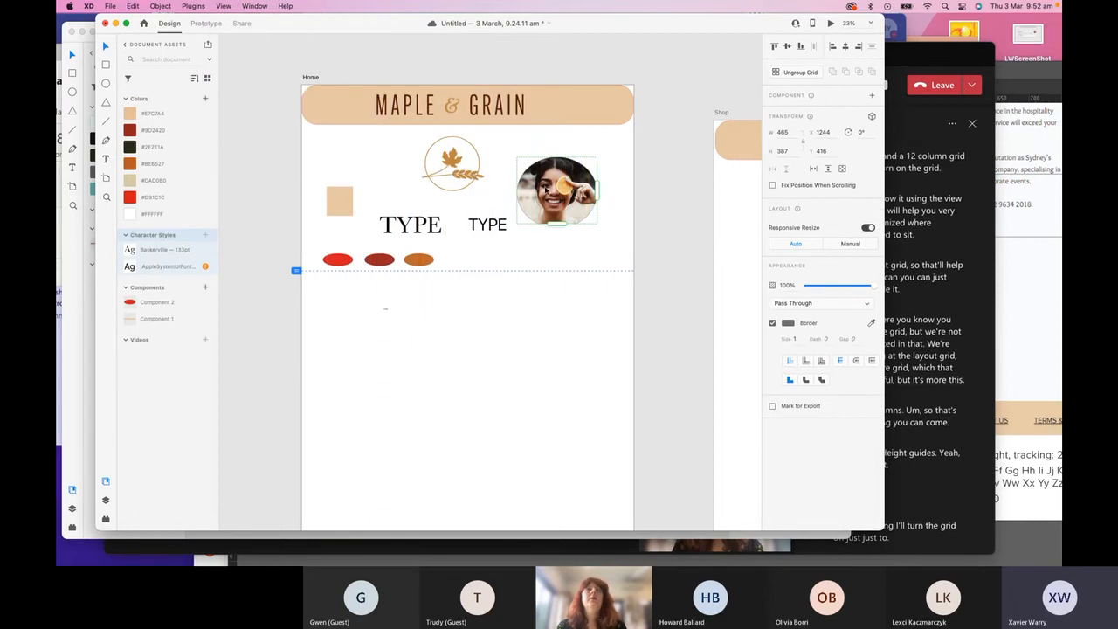
- Extend the round portrait's repeat grid downward to a height of 1848 and place the column at X 1283, Y 370
left_click_drag(570, 208, 564, 468)
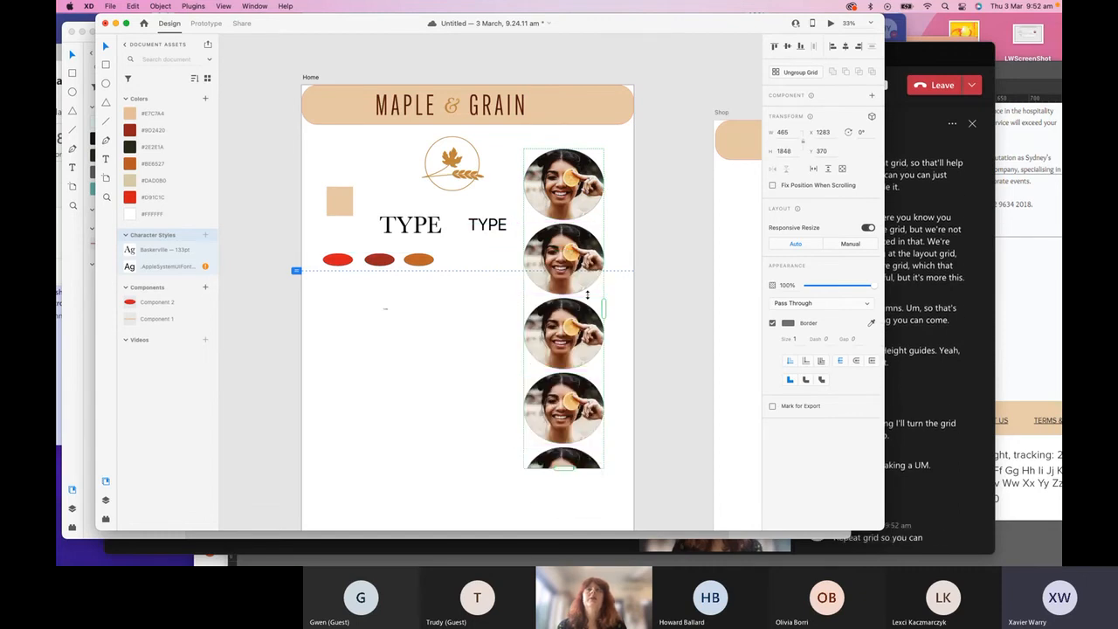
mouse_move(573, 275)
left_mouse_down()
mouse_move(560, 273)
mouse_move(577, 276)
left_mouse_up()
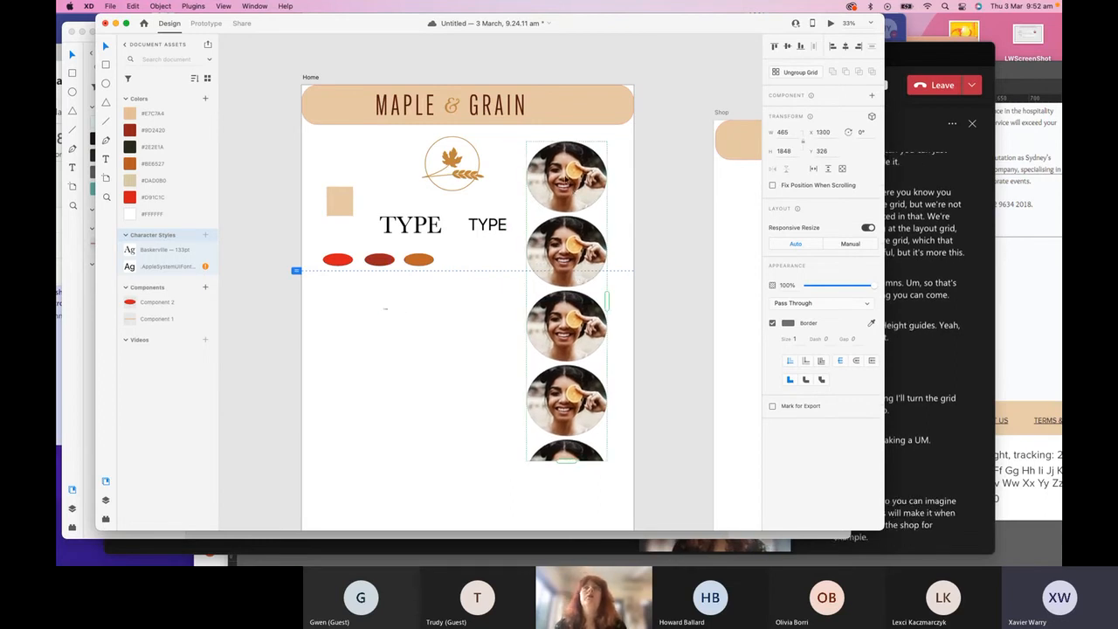
left_click_drag(577, 275, 572, 274)
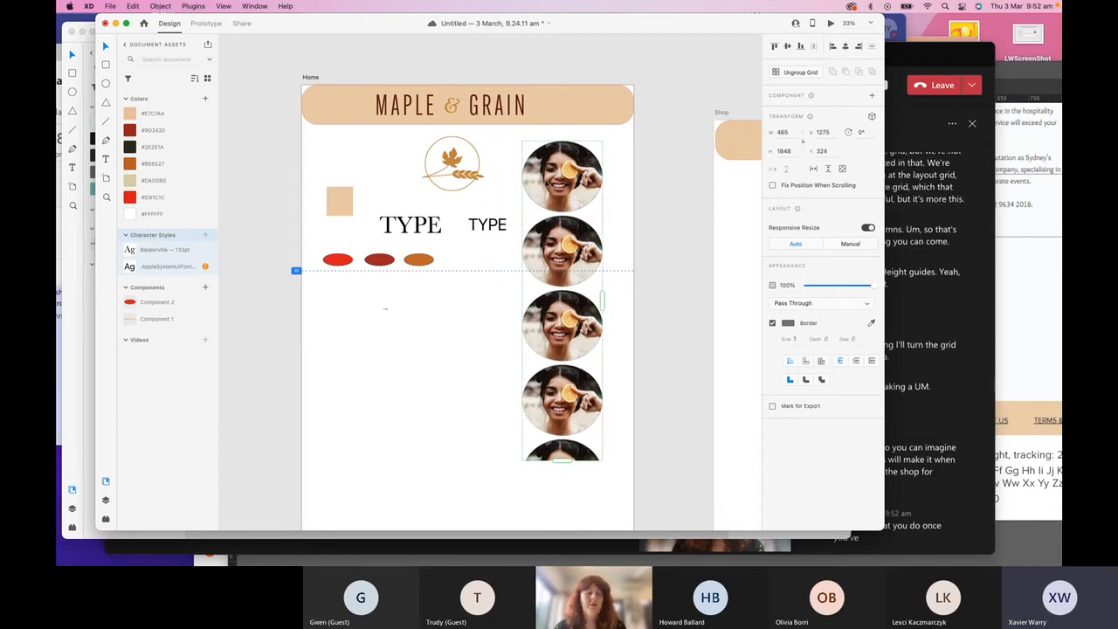
left_click_drag(544, 173, 546, 182)
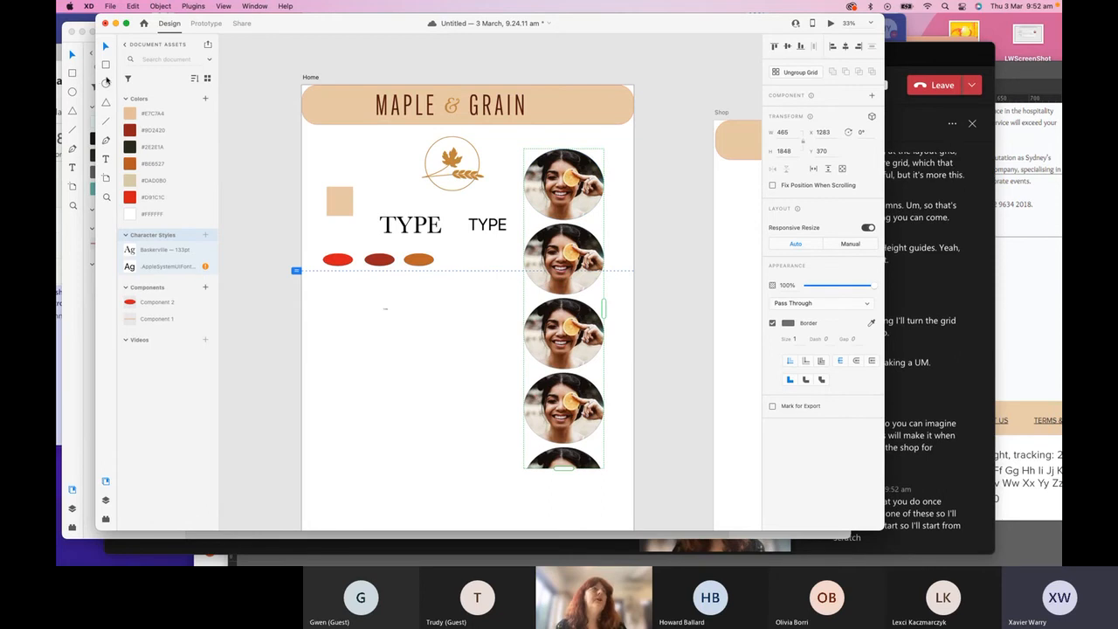
- Draw a rectangle about 527 by 390 below the coloured ovals and fill it with _orange-girl.jpg from the WEB IMAGES folder in Finder
left_click(106, 65)
left_click_drag(342, 321, 434, 390)
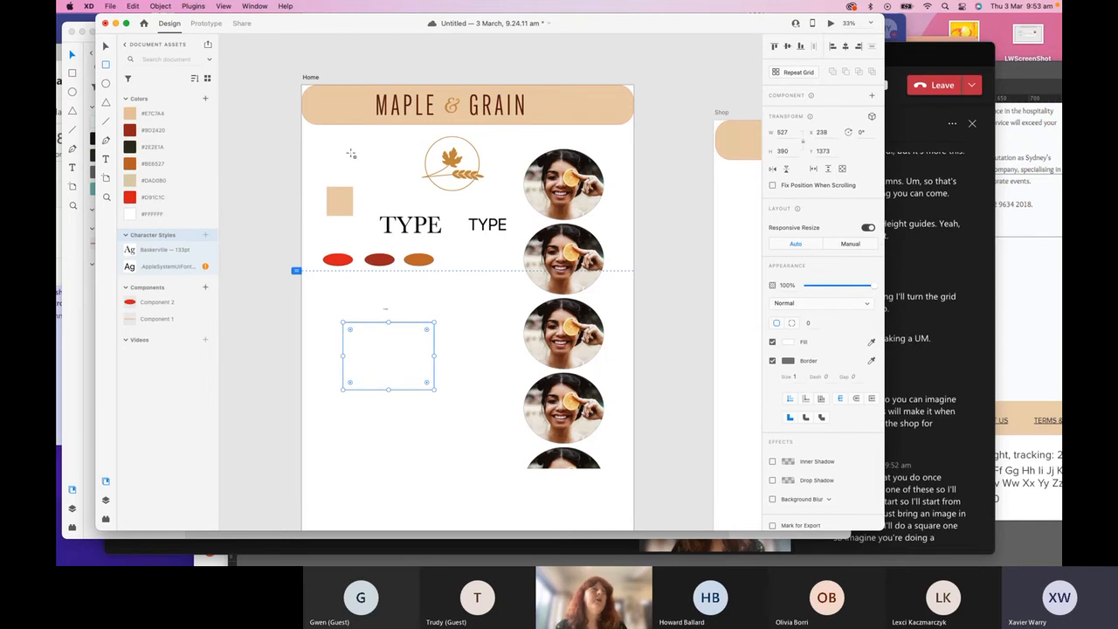
left_click_drag(393, 29, 475, 29)
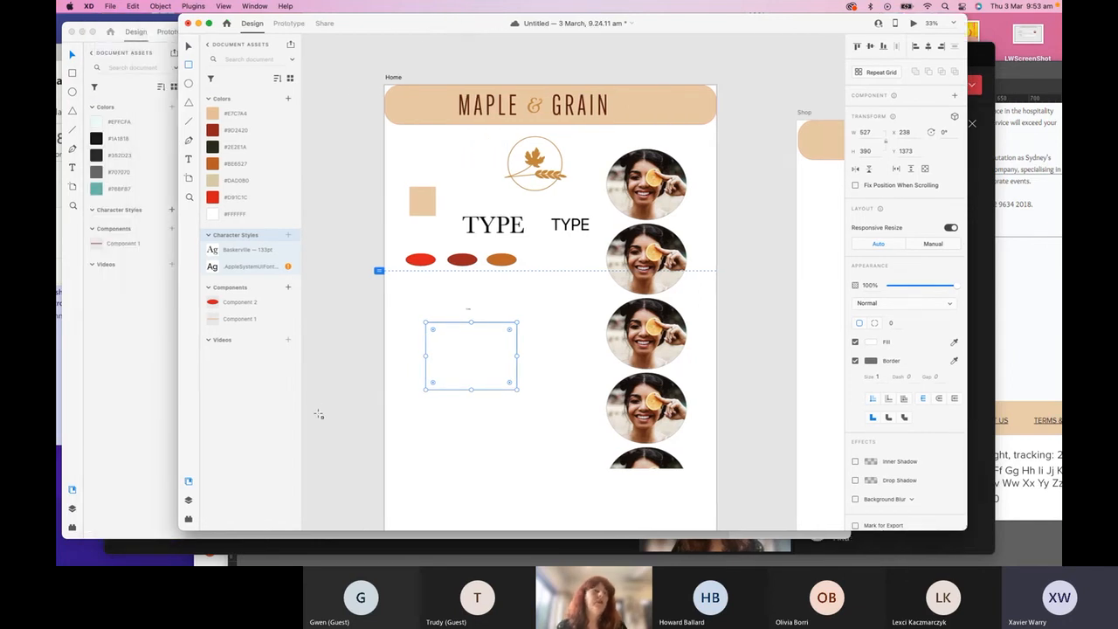
key("super+Tab")
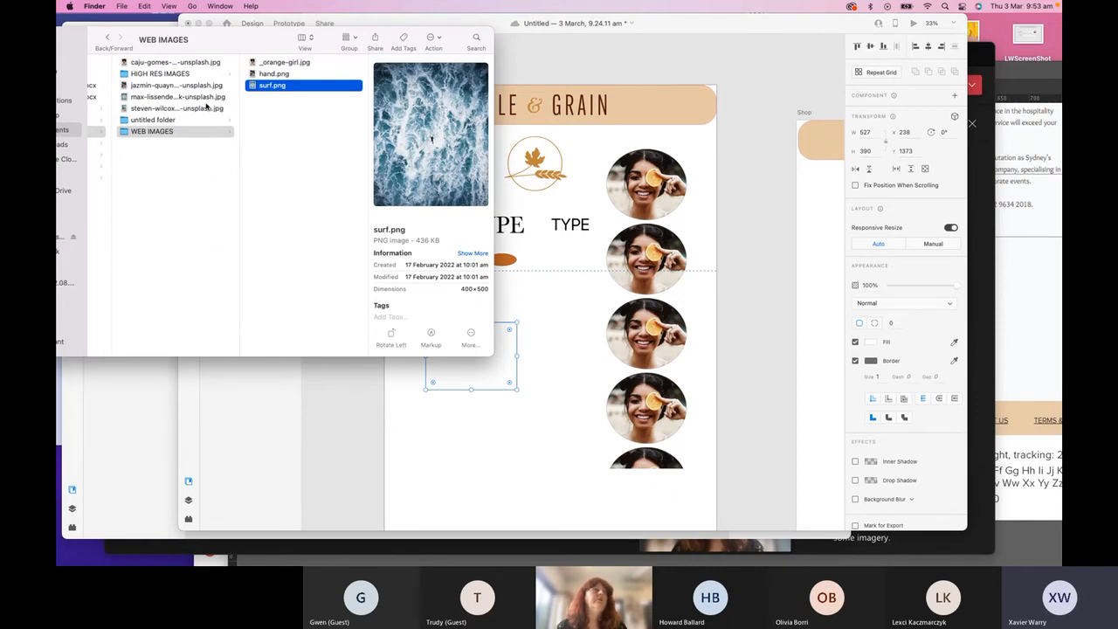
left_click(137, 75)
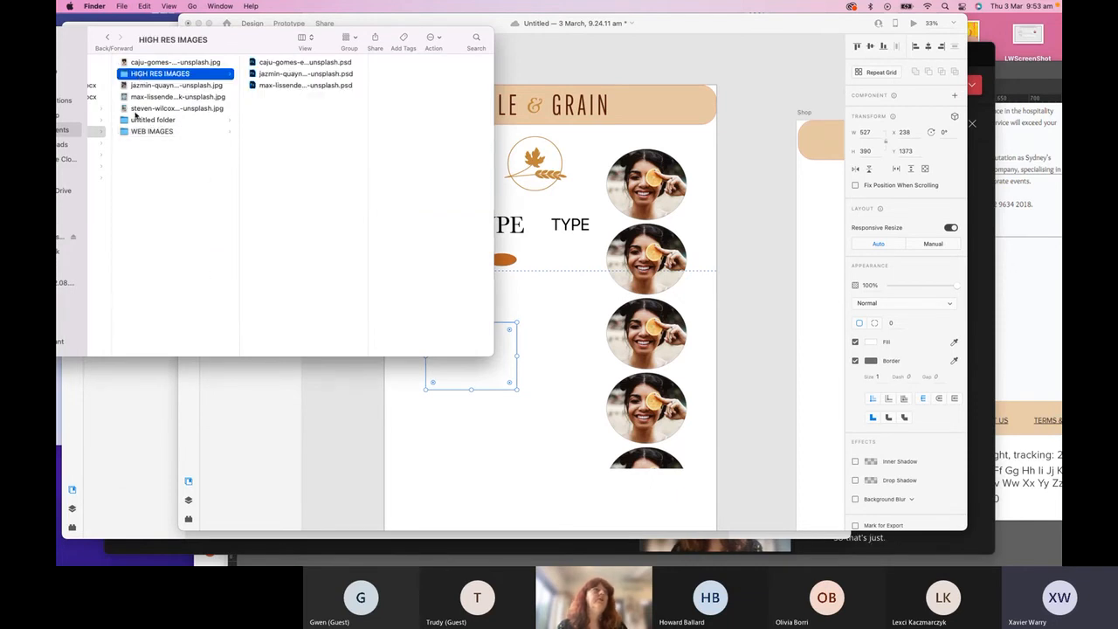
left_click(136, 131)
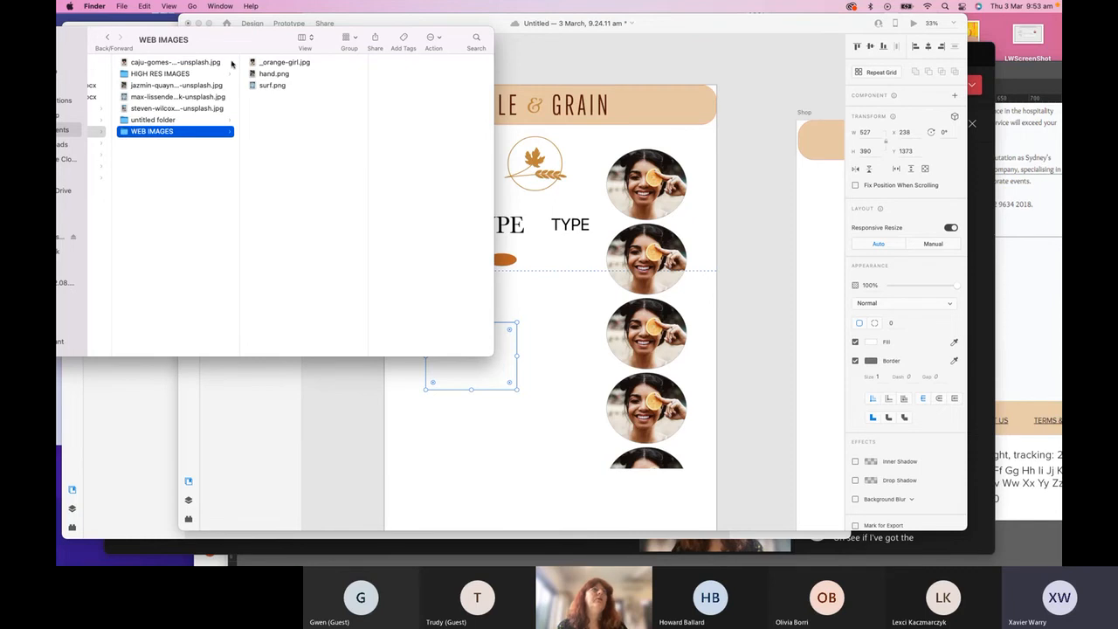
left_click(271, 62)
mouse_move(252, 62)
left_mouse_down()
mouse_move(421, 316)
mouse_move(499, 364)
mouse_move(452, 343)
mouse_move(448, 314)
left_mouse_up()
key("Delete")
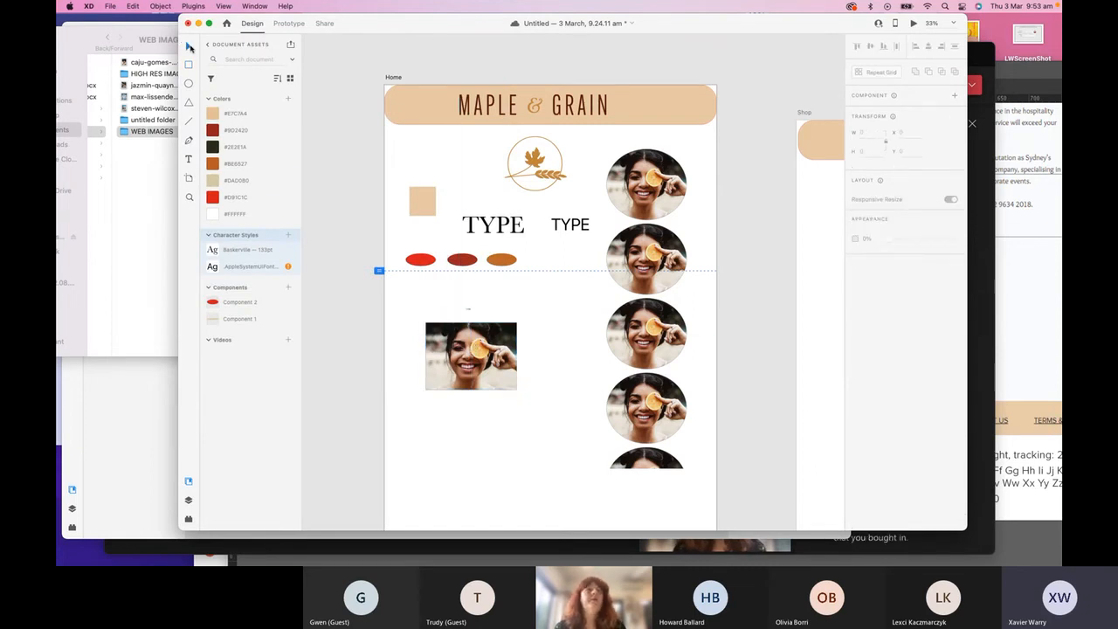
- Move the portrait rectangle to X 144, Y 1164 and use Repeat Grid to make an ungrouped vertical column of three
left_click_drag(491, 340, 474, 304)
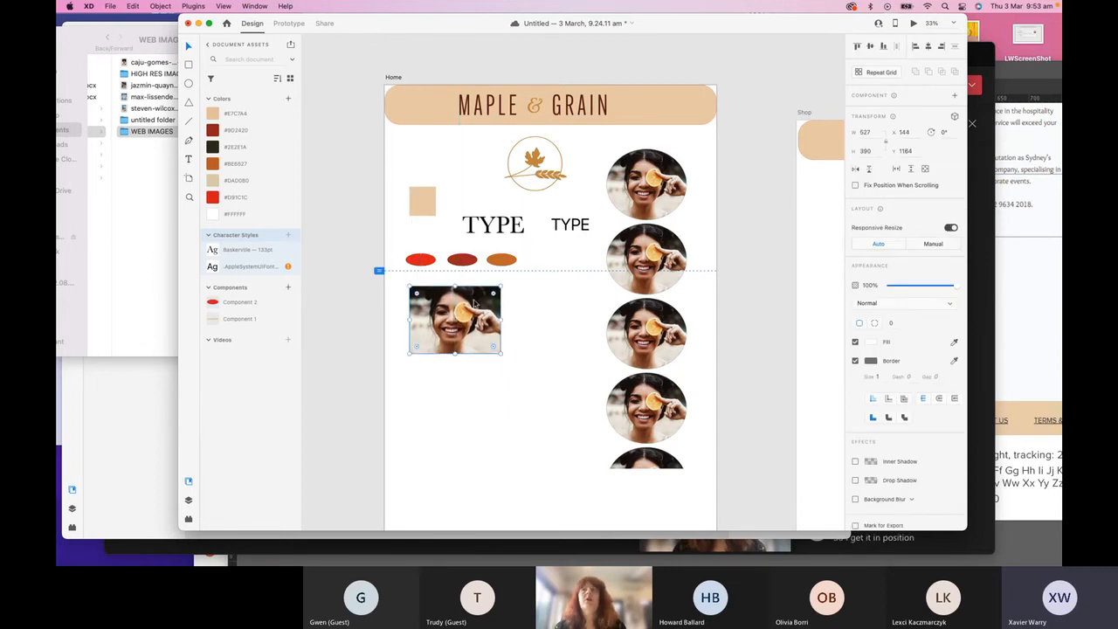
left_click(861, 74)
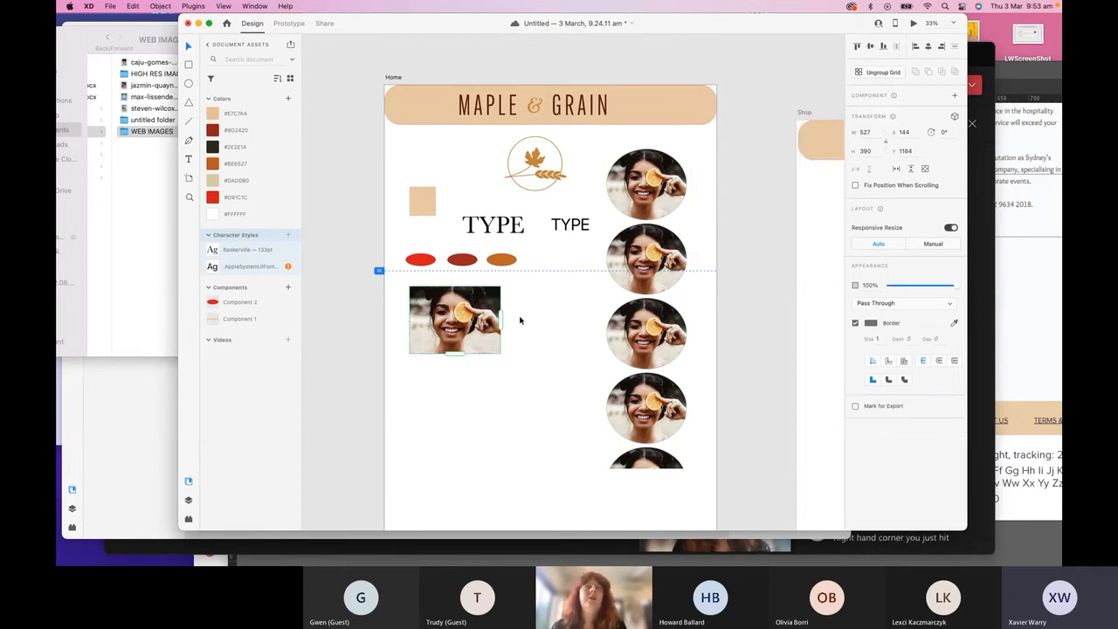
left_click_drag(502, 319, 814, 343)
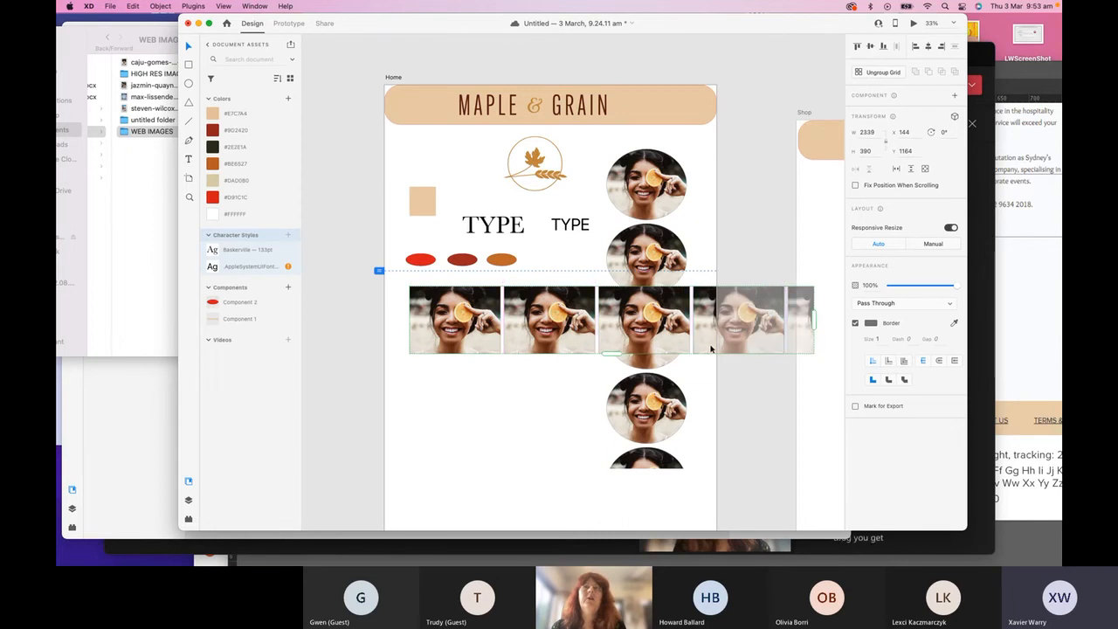
key("super+z")
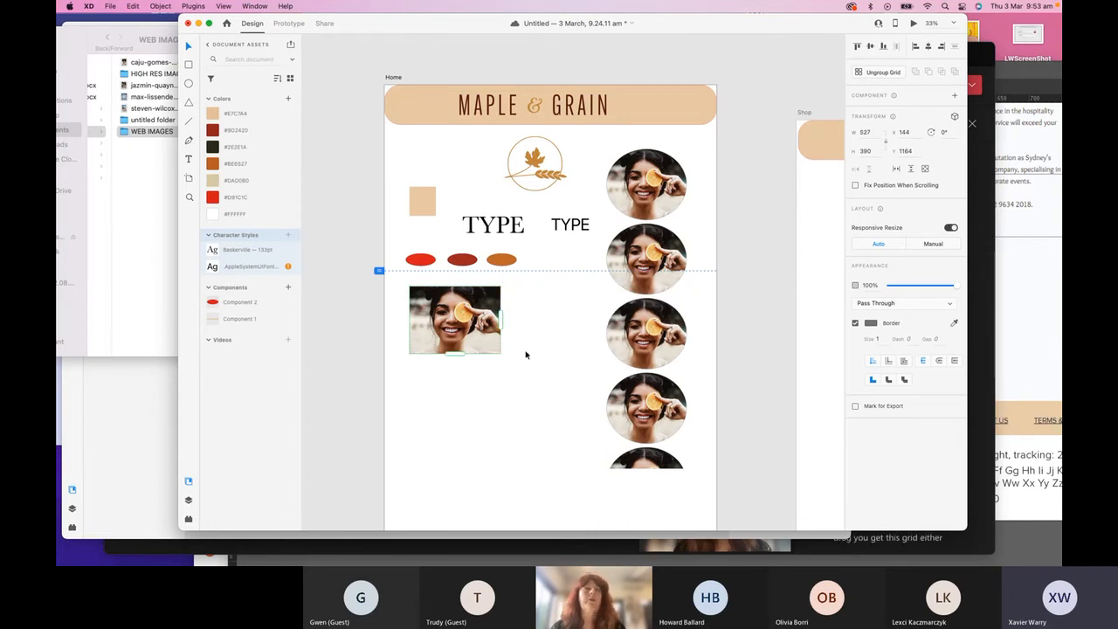
left_click_drag(454, 353, 452, 486)
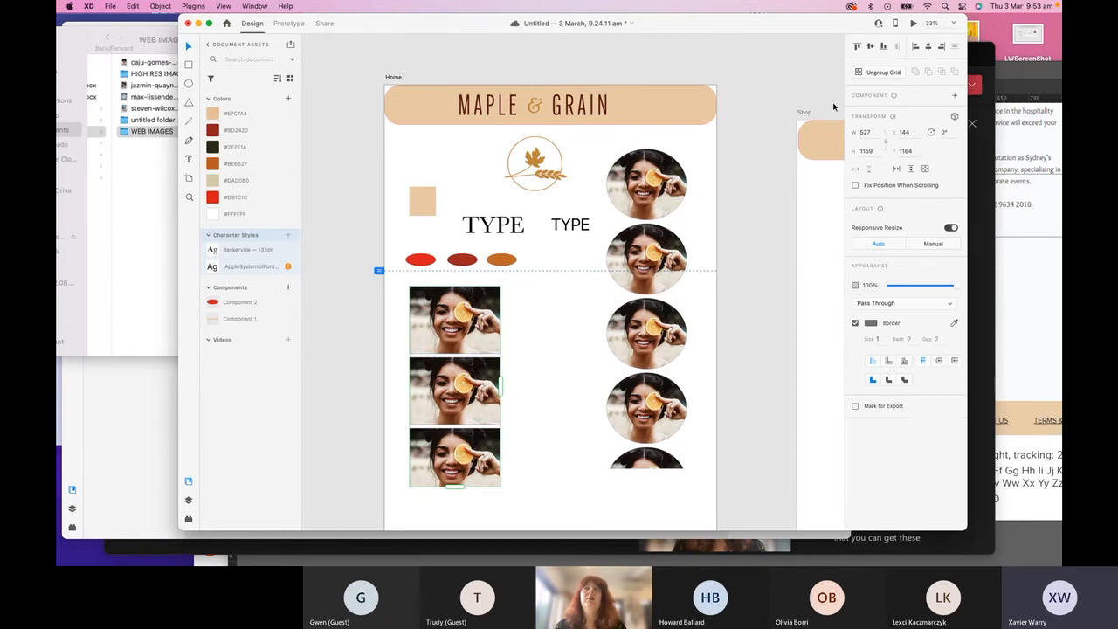
left_click(858, 73)
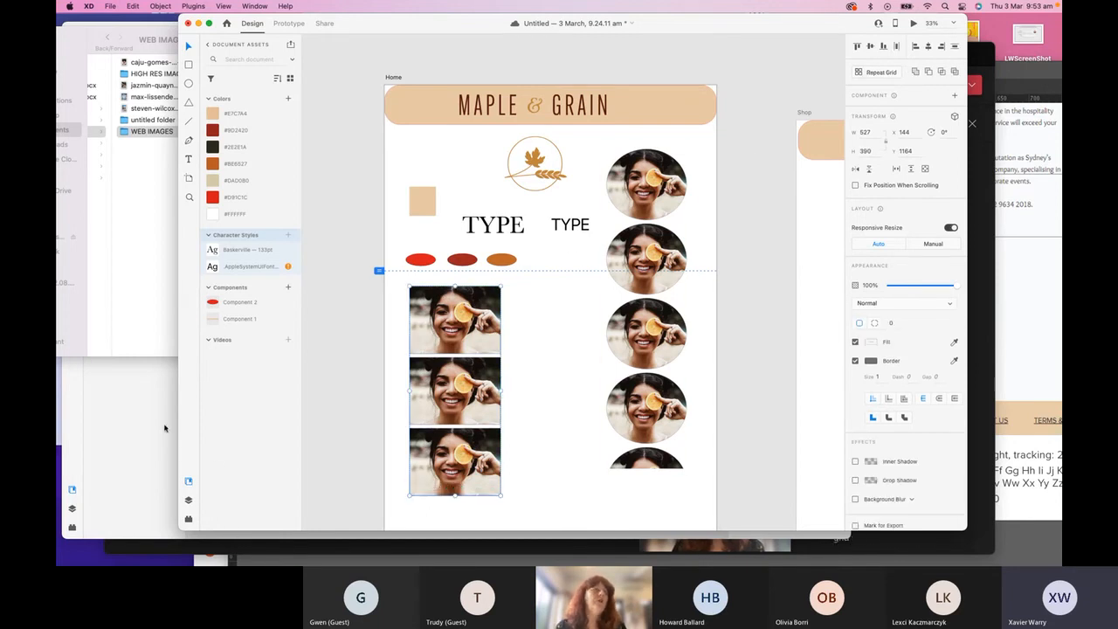
- Replace the column's top image with hand.png and its middle image with surf.png from the WEB IMAGES folder in Finder
left_click(124, 131)
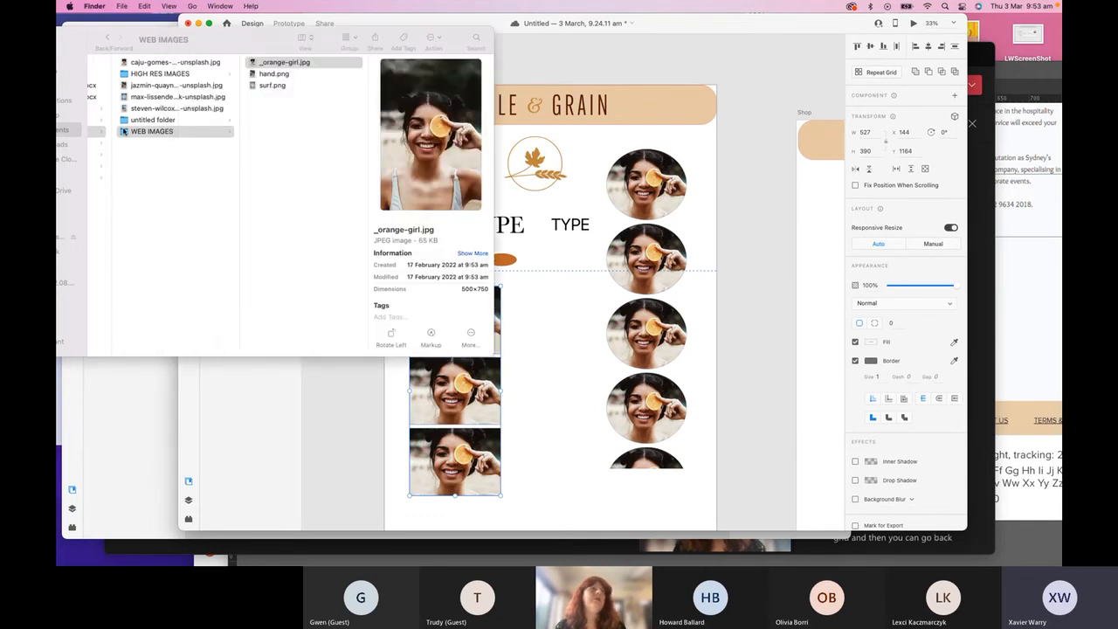
left_click_drag(262, 38, 451, 347)
left_click(183, 79)
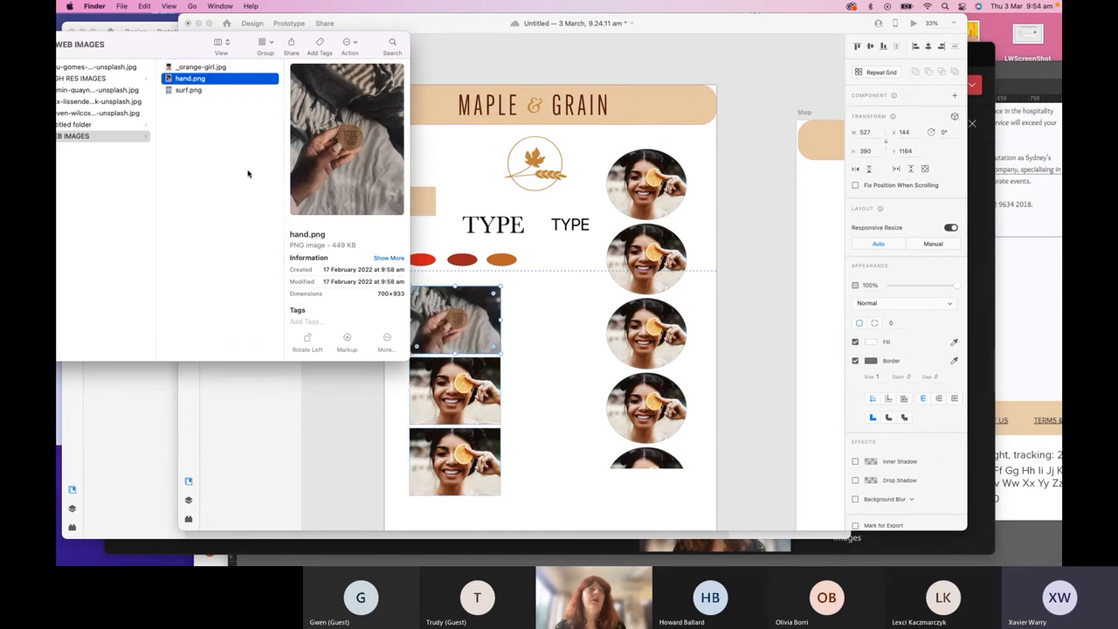
left_click_drag(173, 91, 467, 403)
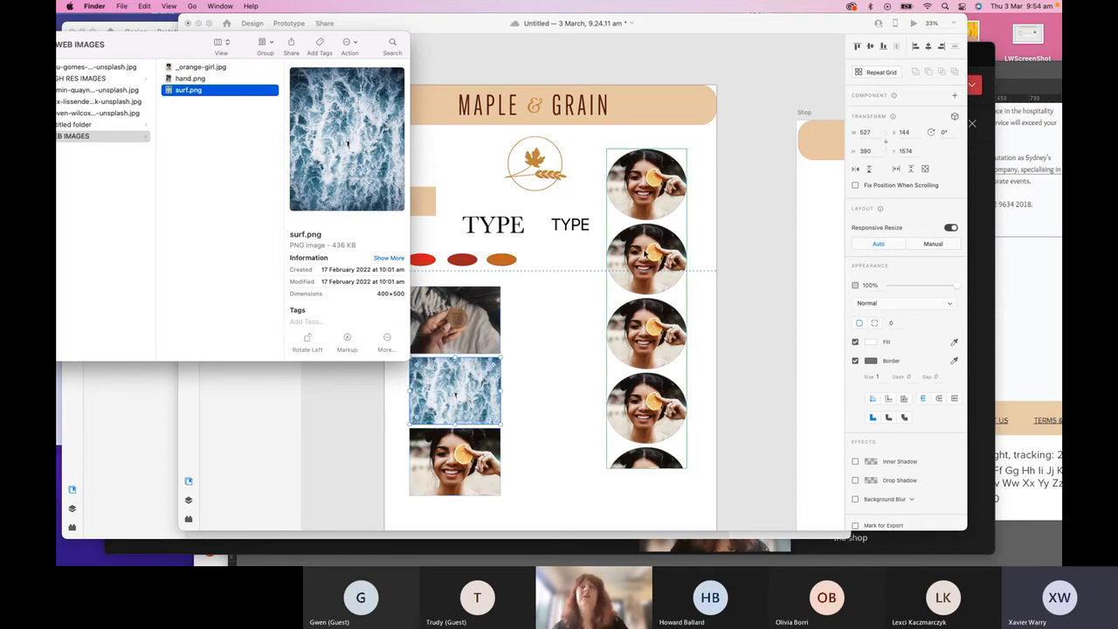
- Extend the round portrait repeat grid sideways to three columns, about 1418 wide, and ungroup it
left_click(640, 210)
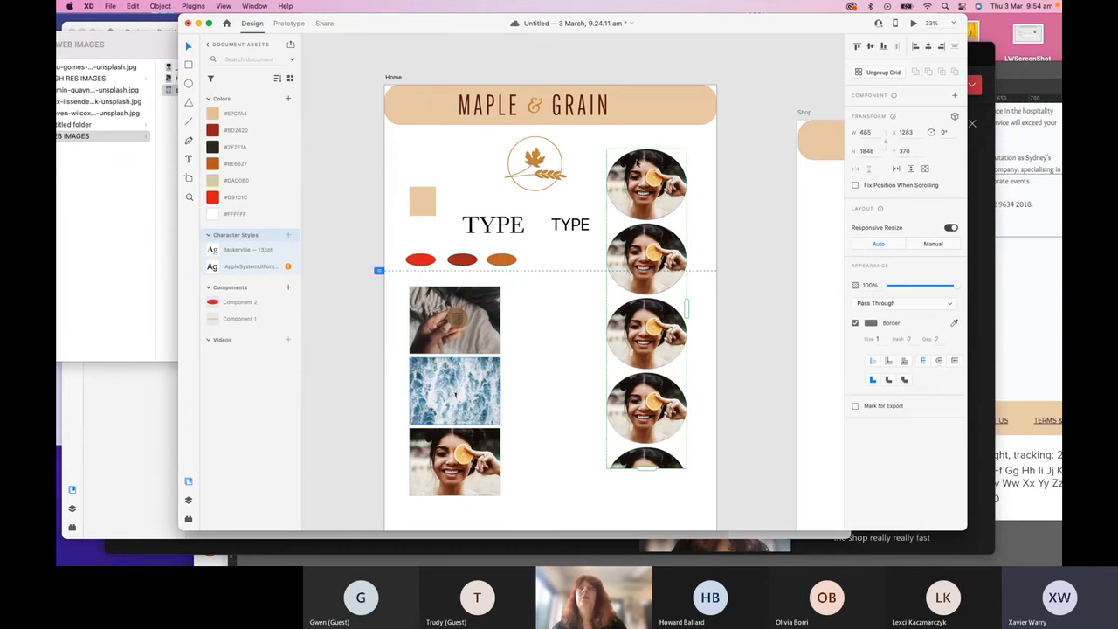
left_click_drag(687, 307, 750, 313)
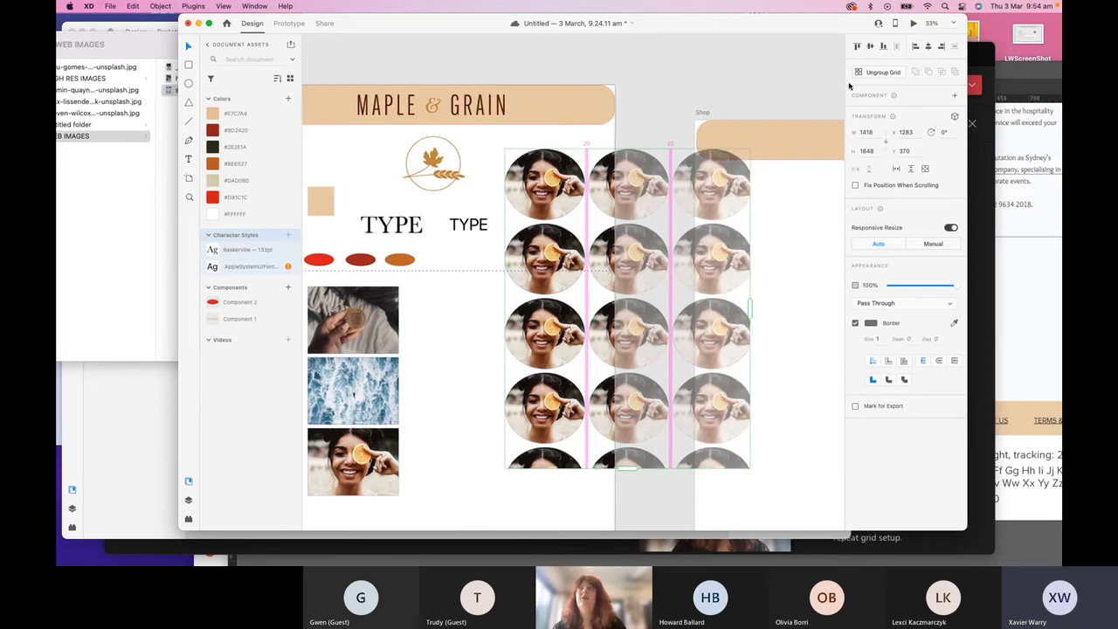
left_click(878, 73)
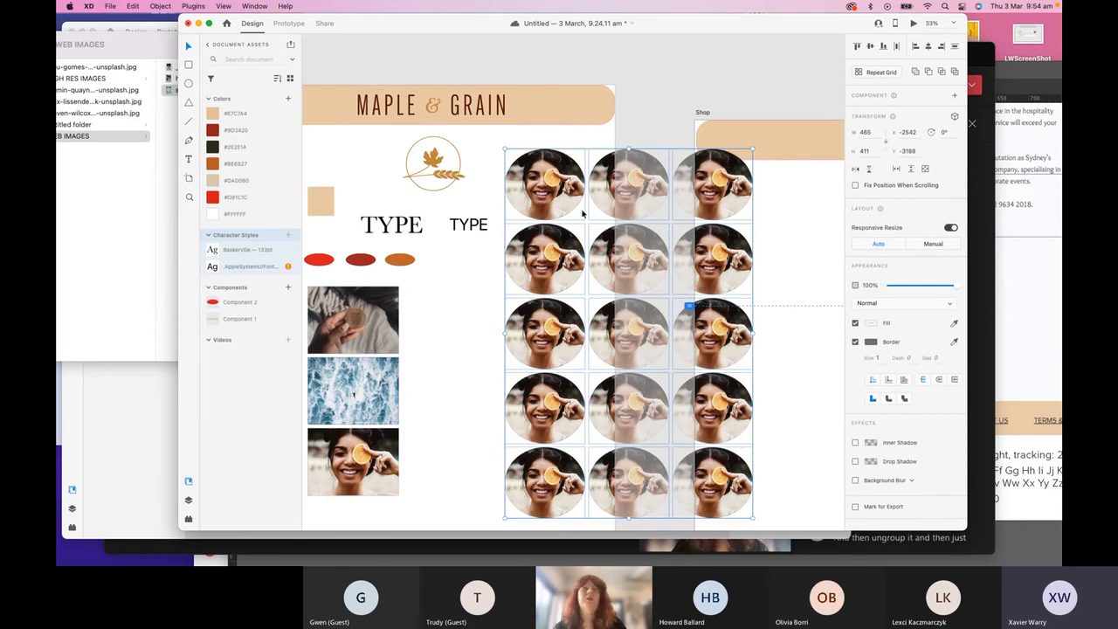
- Shift the ungrouped round portraits to about X -2591, widen the spacing between their columns, and delete all of them
mouse_move(542, 206)
left_mouse_down()
mouse_move(529, 209)
mouse_move(544, 212)
left_mouse_up()
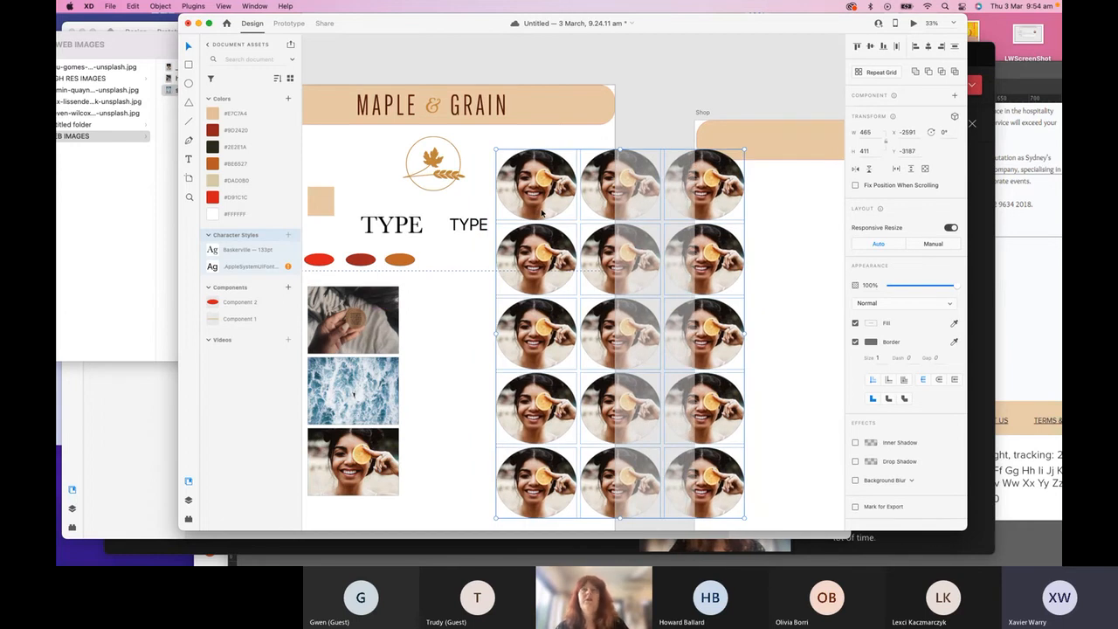
left_click_drag(745, 331, 784, 325)
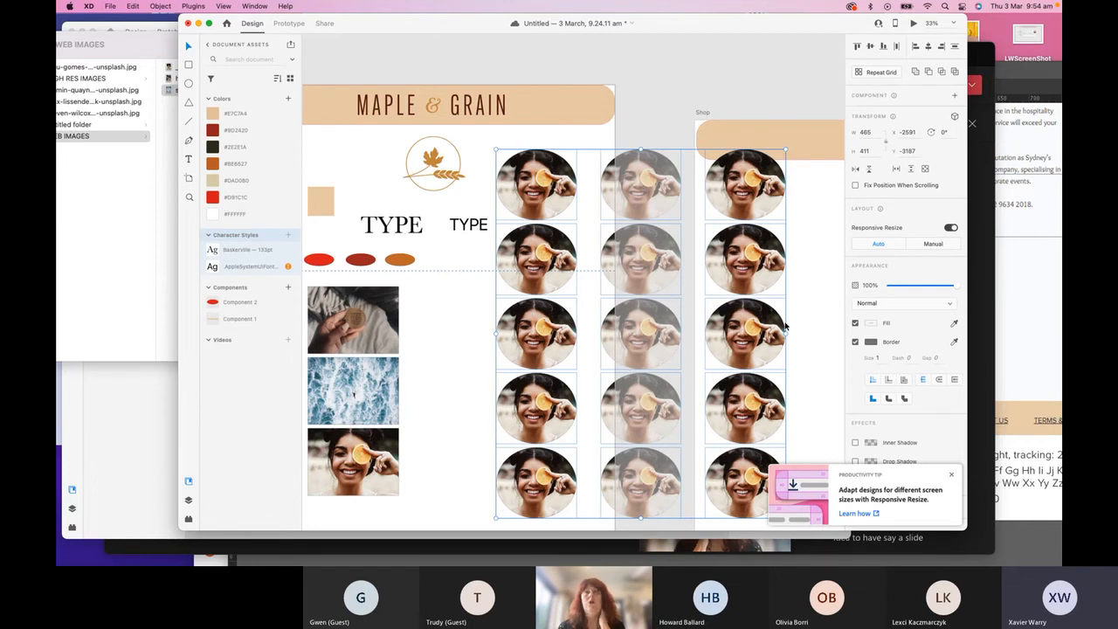
key("Delete")
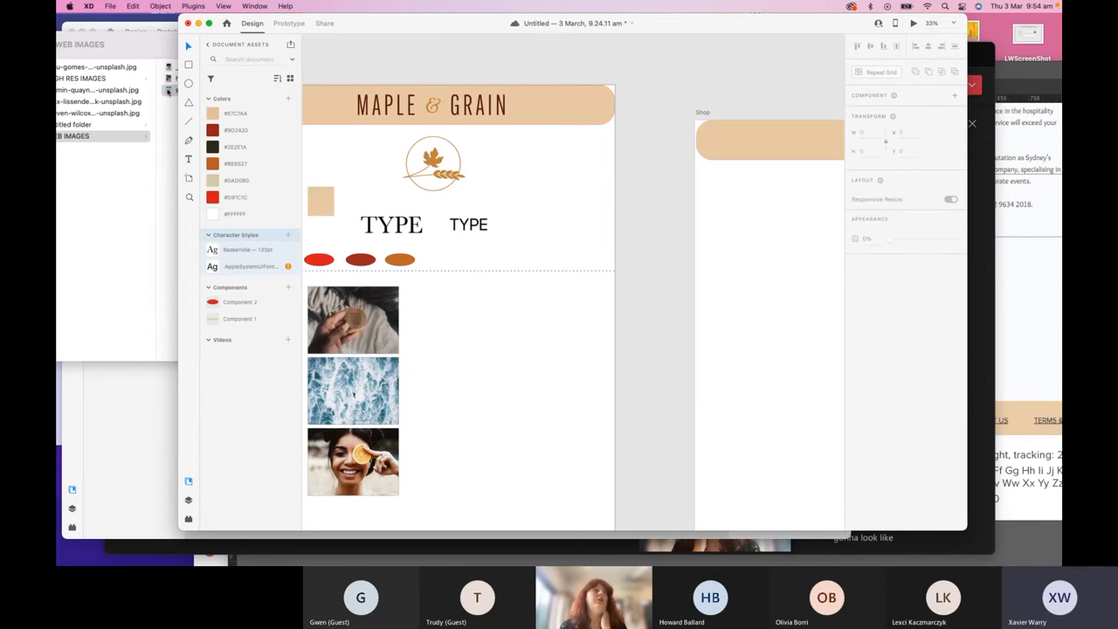
- Try placing surf.png from Finder's WEB IMAGES folder on the Home artboard, enlarged to about 972 by 1215, at X 0, Y 241
left_click_drag(168, 90, 487, 174)
left_click_drag(554, 244, 566, 161)
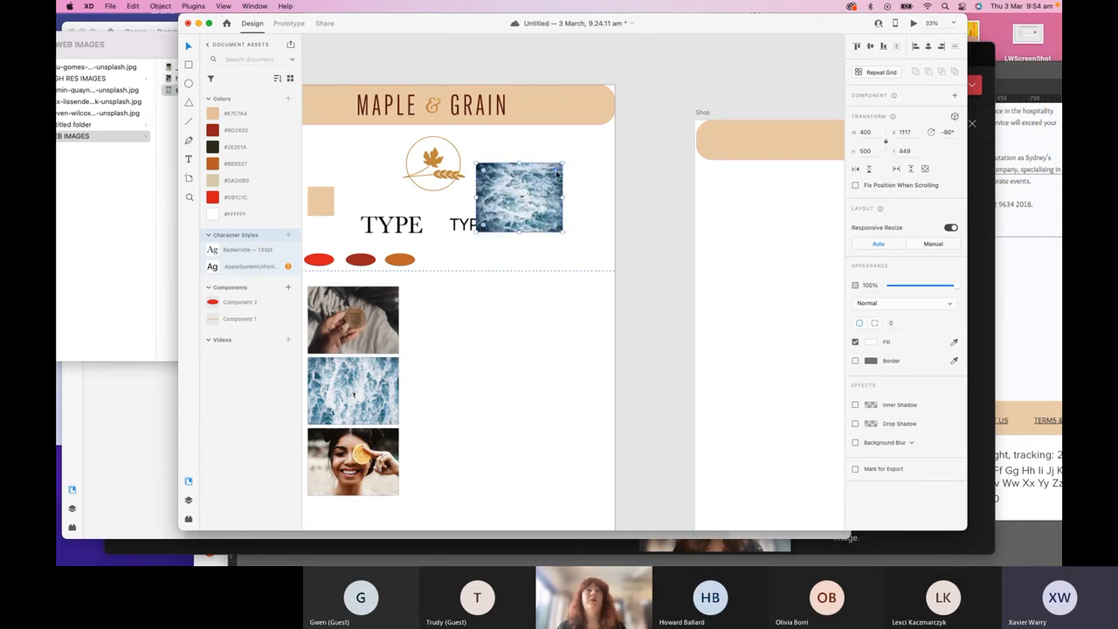
left_click_drag(566, 233, 698, 331)
left_click_drag(582, 244, 399, 203)
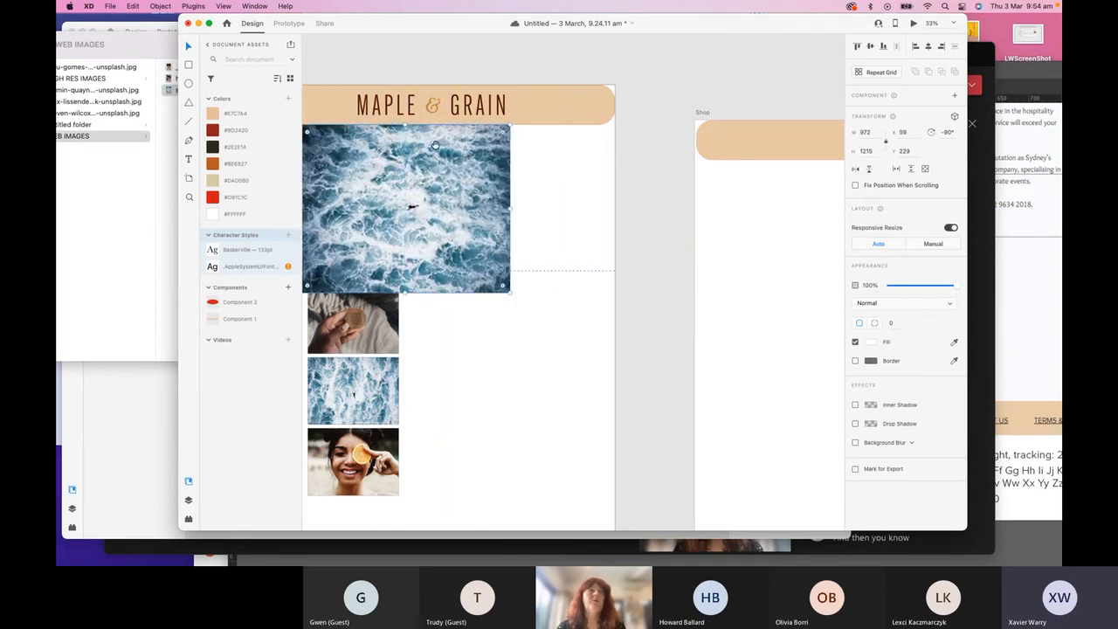
scroll(435, 146, "left", 5)
left_click_drag(414, 149, 397, 148)
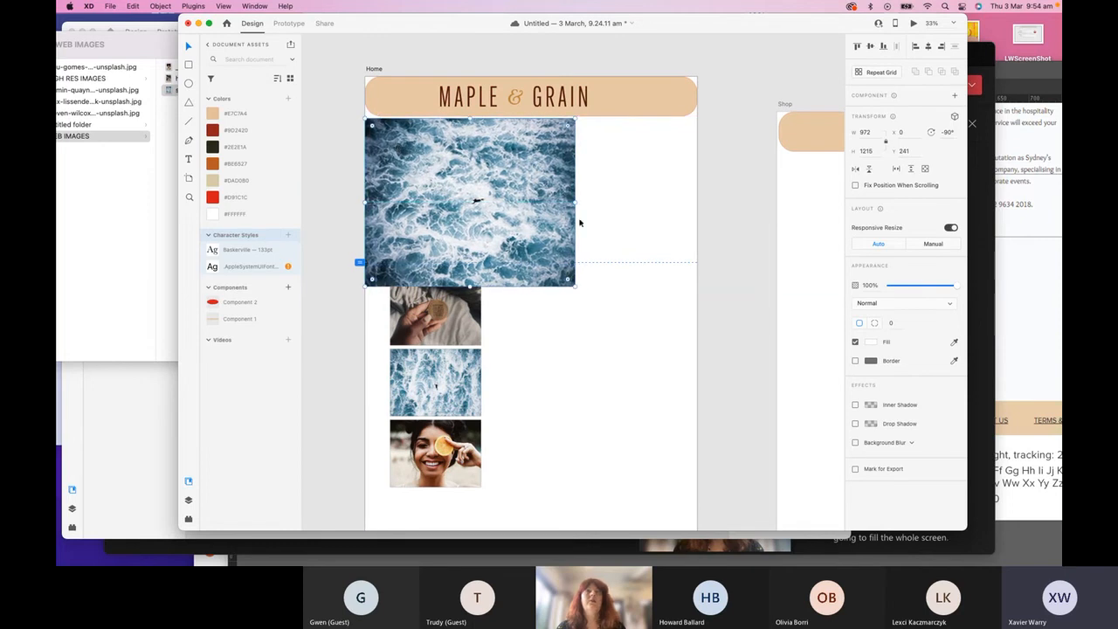
- Try enlarging the surf image to about 1558 by 1947 and moving it below the header, and undo the image's placement
left_click_drag(577, 202, 700, 203)
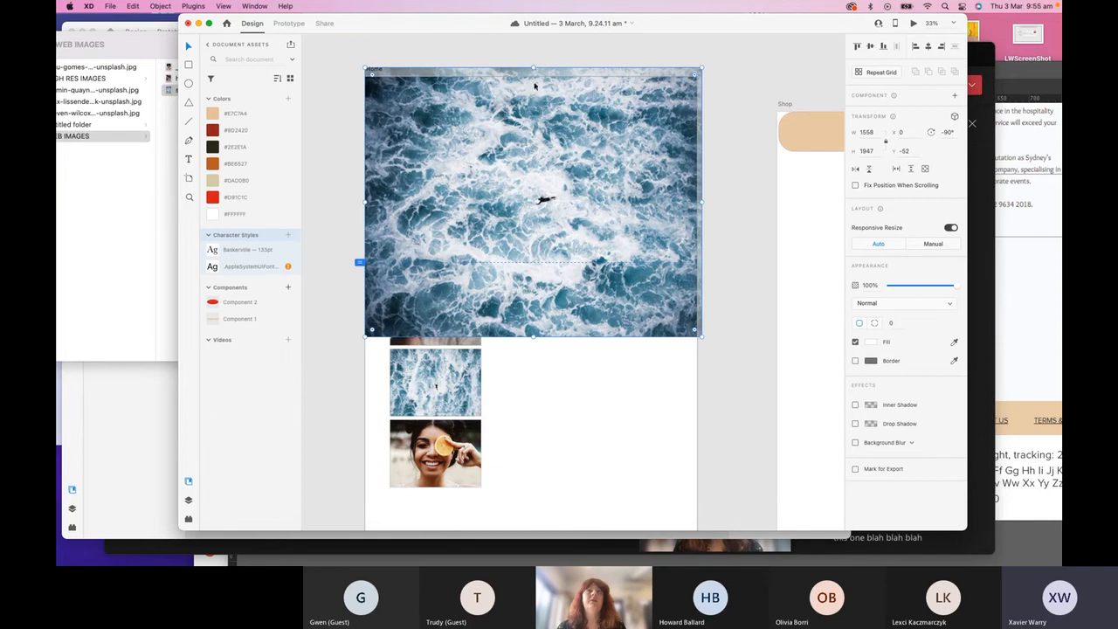
left_click_drag(535, 103, 531, 162)
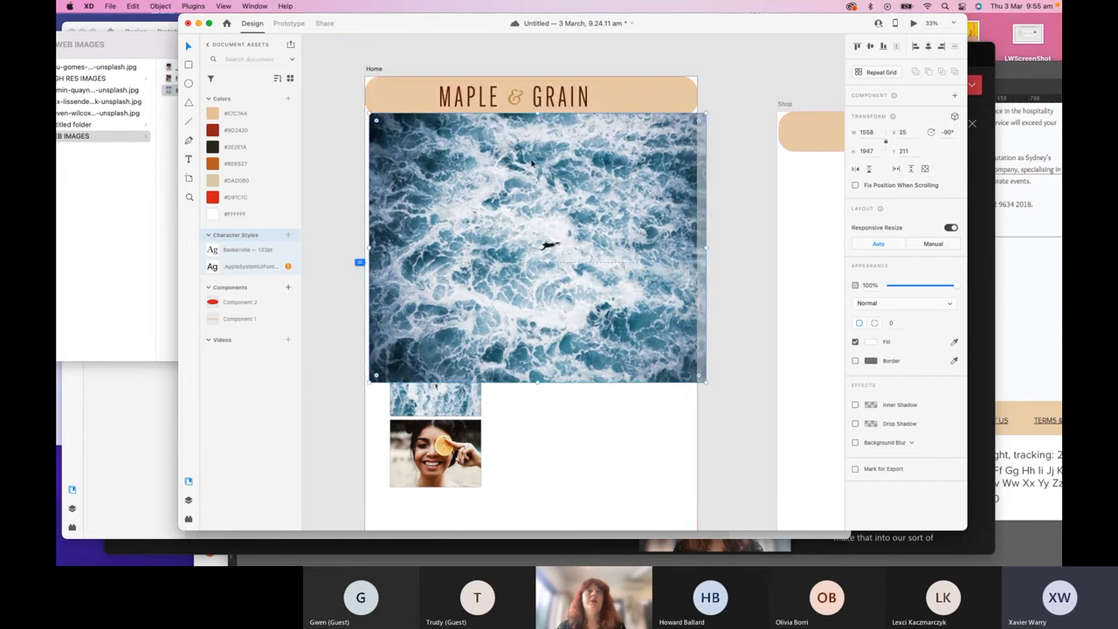
left_click_drag(538, 382, 533, 357)
key("super+z")
key("super+z")
key("super+z")
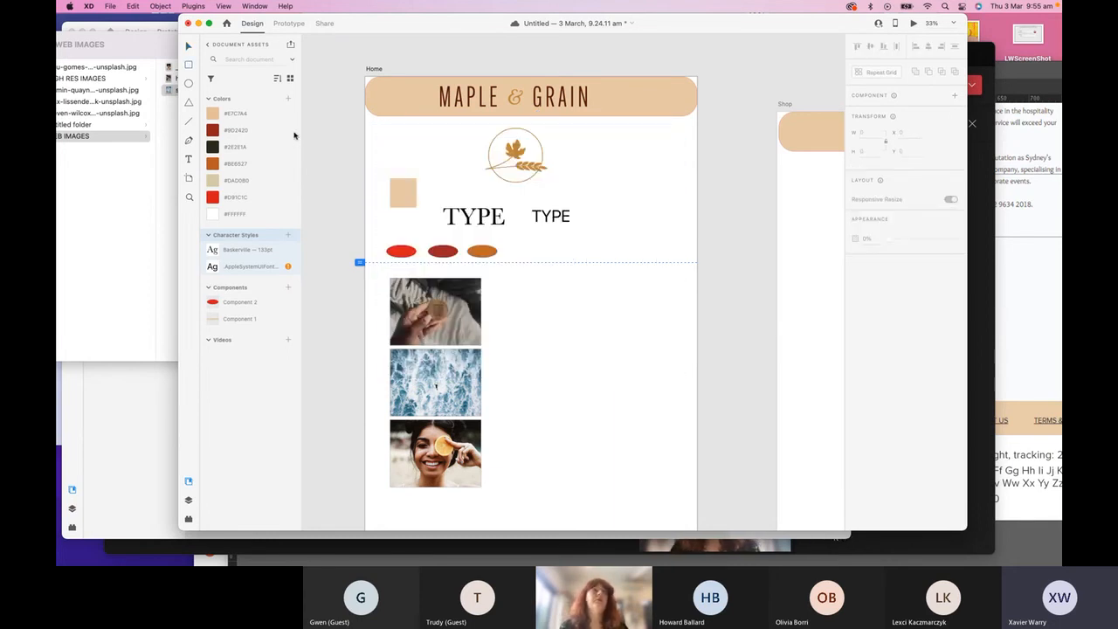
- Draw a full-width rectangle about 1920 by 797 below the Home header and fill it with surf.png from Finder's WEB IMAGES folder
left_click_drag(368, 125, 697, 262)
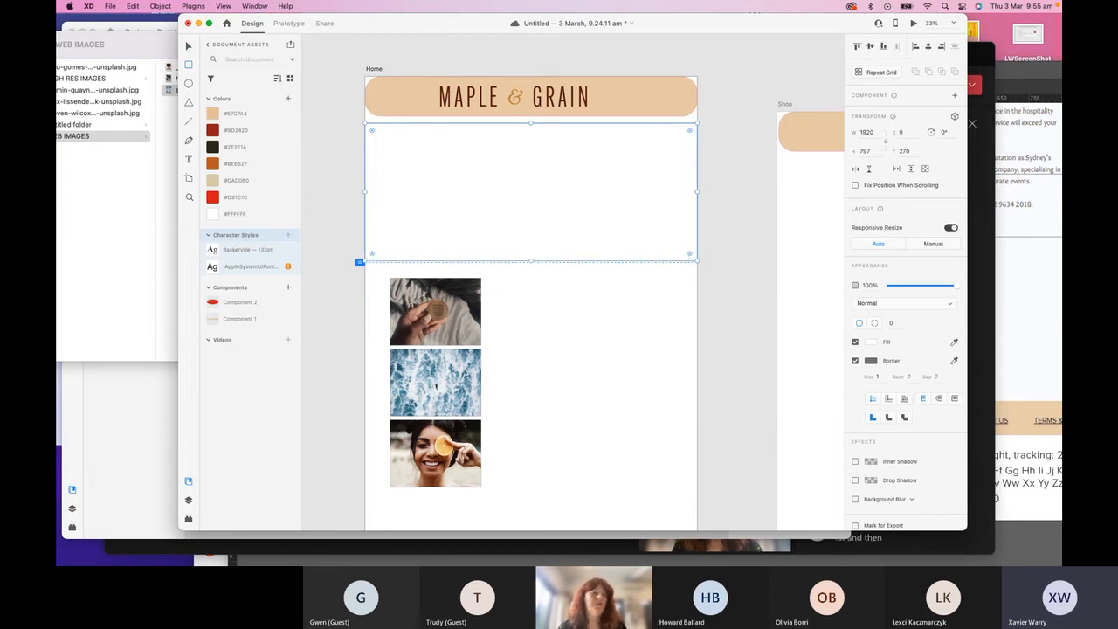
left_click(171, 90)
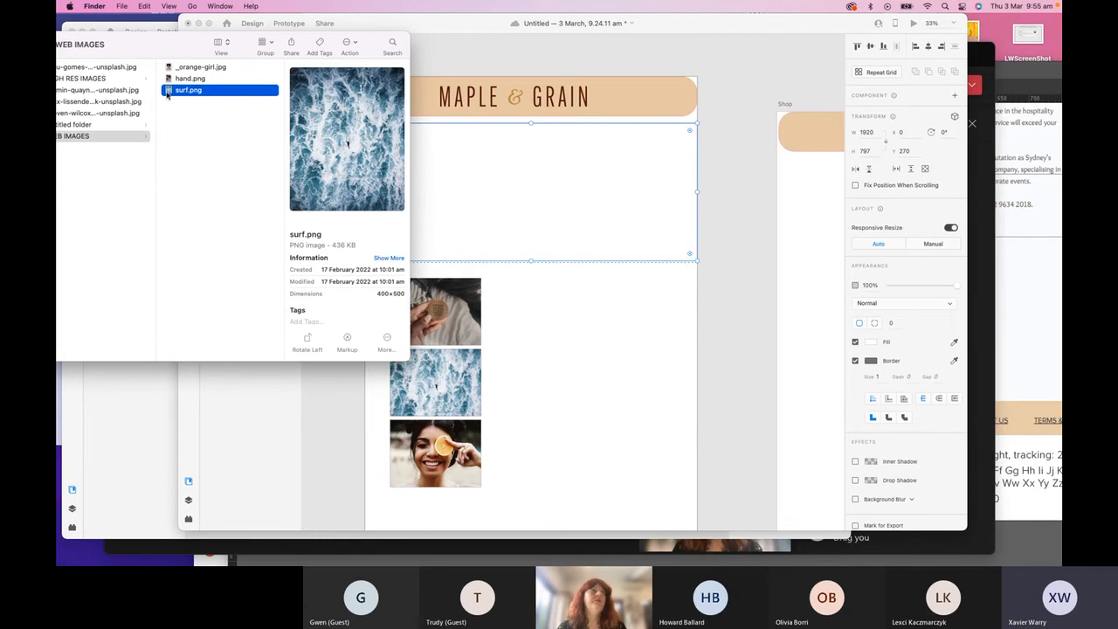
left_click_drag(168, 93, 439, 188)
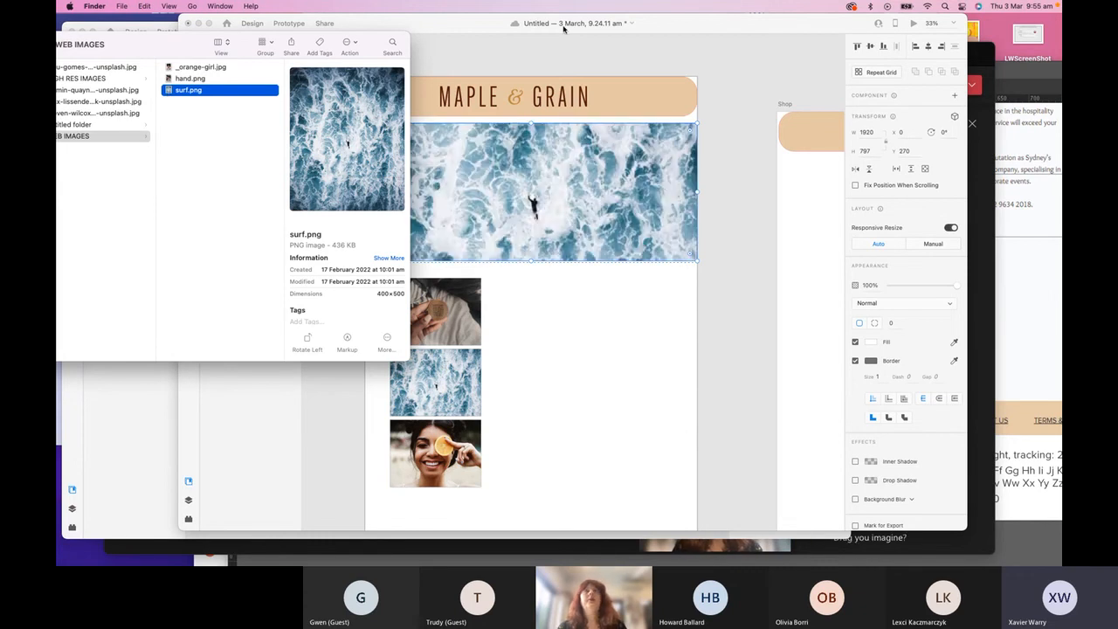
left_click(533, 58)
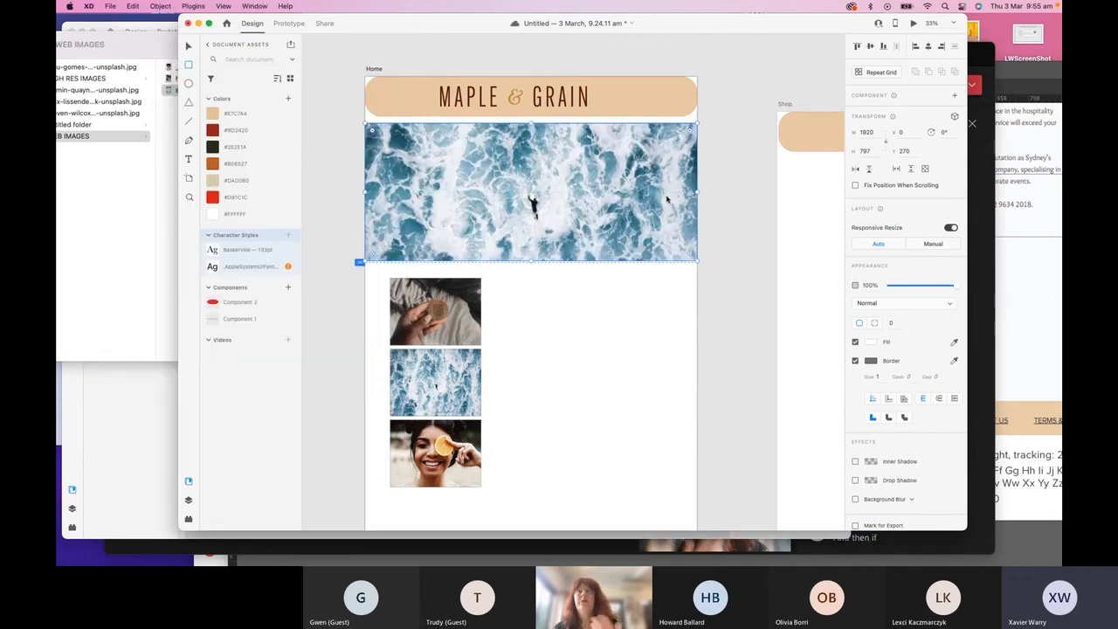
- Try repeating the surf banner sideways across the Shop and Gallery artboards with Repeat Grid and ungrouping the copies
left_click(876, 72)
left_click_drag(698, 191, 791, 204)
double_click(421, 187)
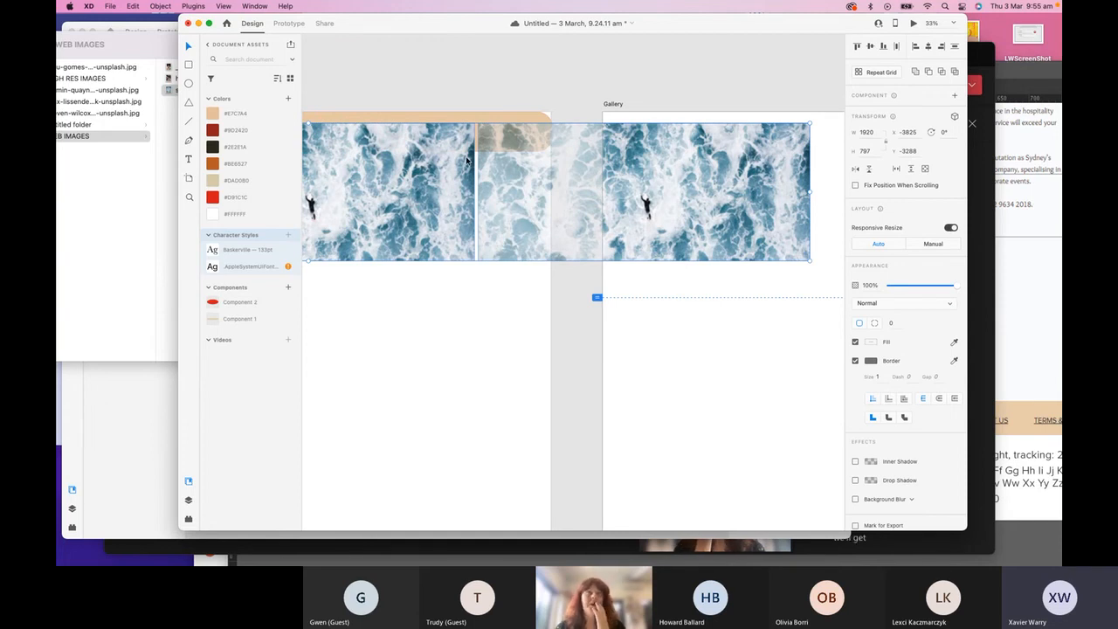
key("Delete")
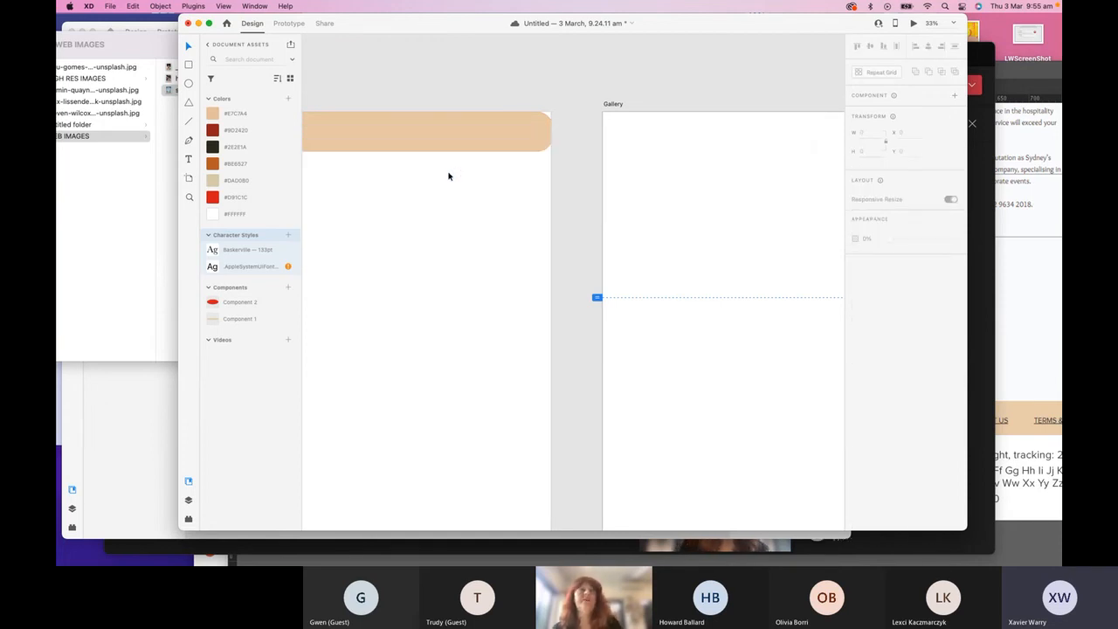
key("super+z")
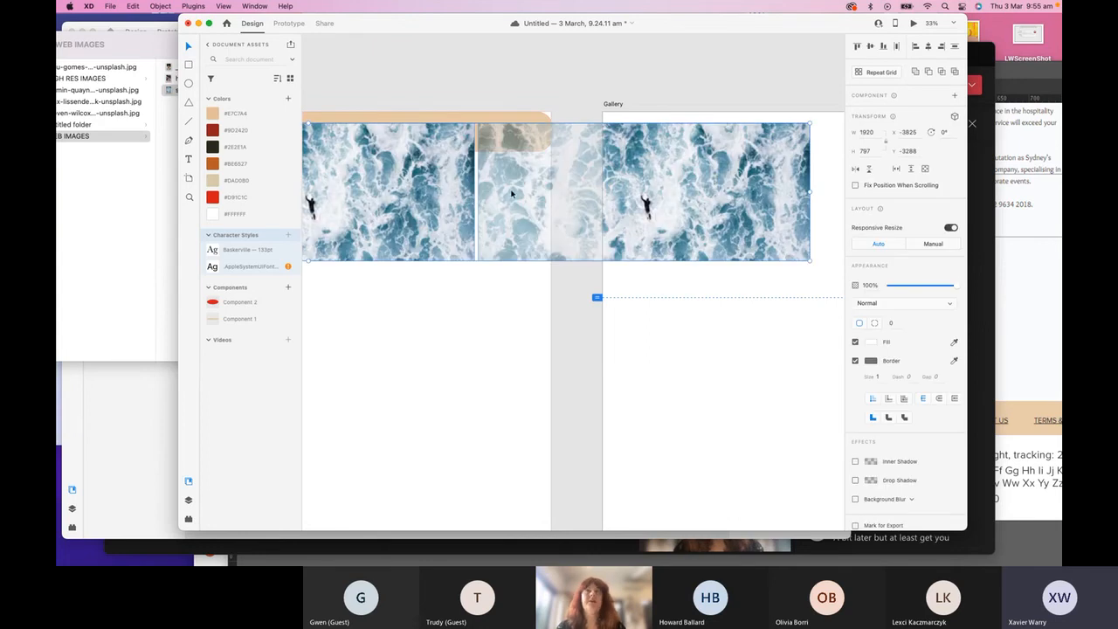
- Try resizing the ungrouped surf banners, and undo the resizing, ungrouping and Repeat Grid changes
left_click_drag(808, 194, 612, 193)
key("super+z")
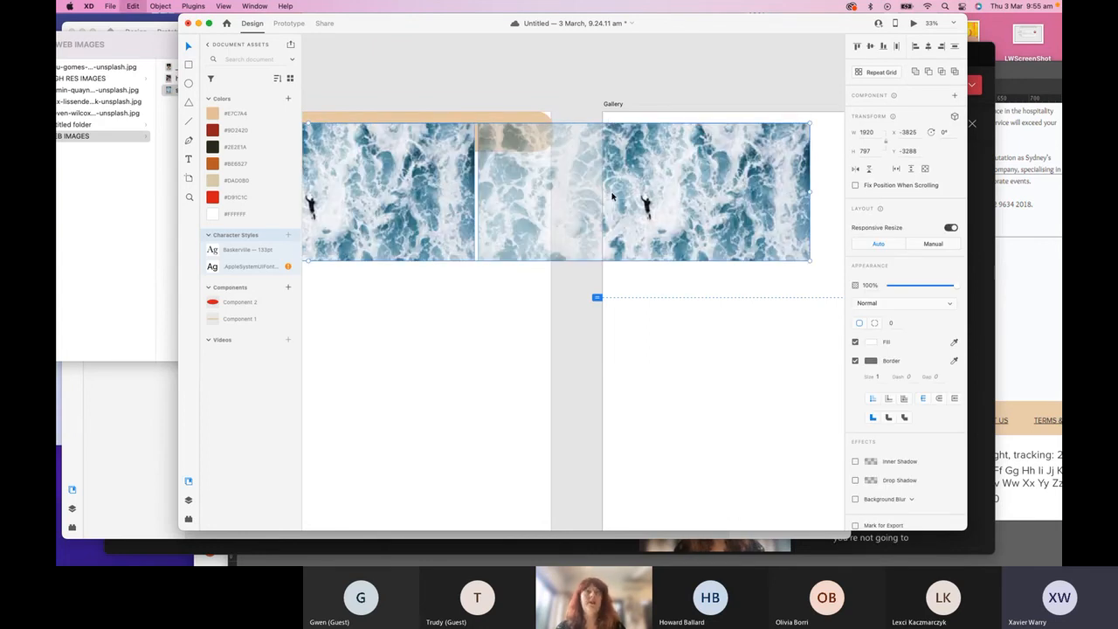
key("super+z")
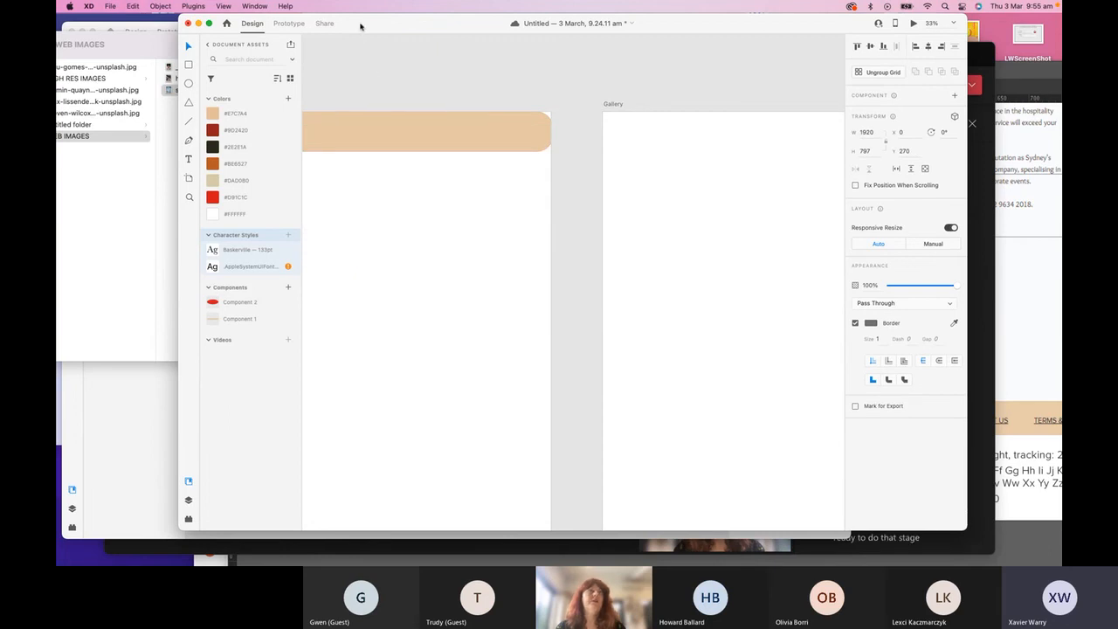
left_click_drag(359, 27, 489, 26)
left_click_drag(519, 242, 656, 242)
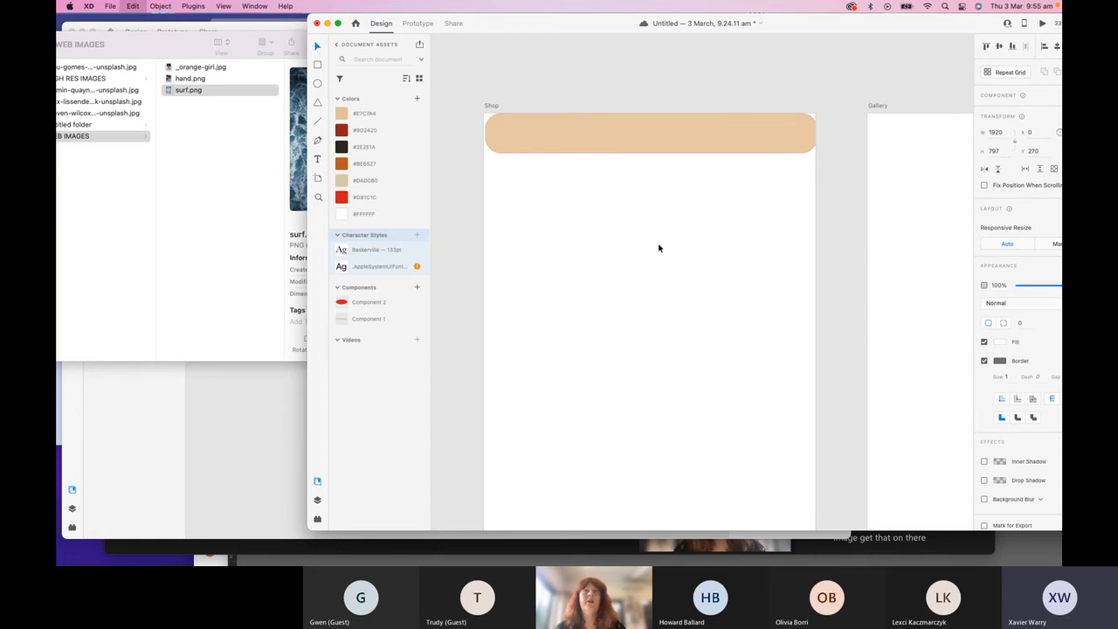
key("super+z")
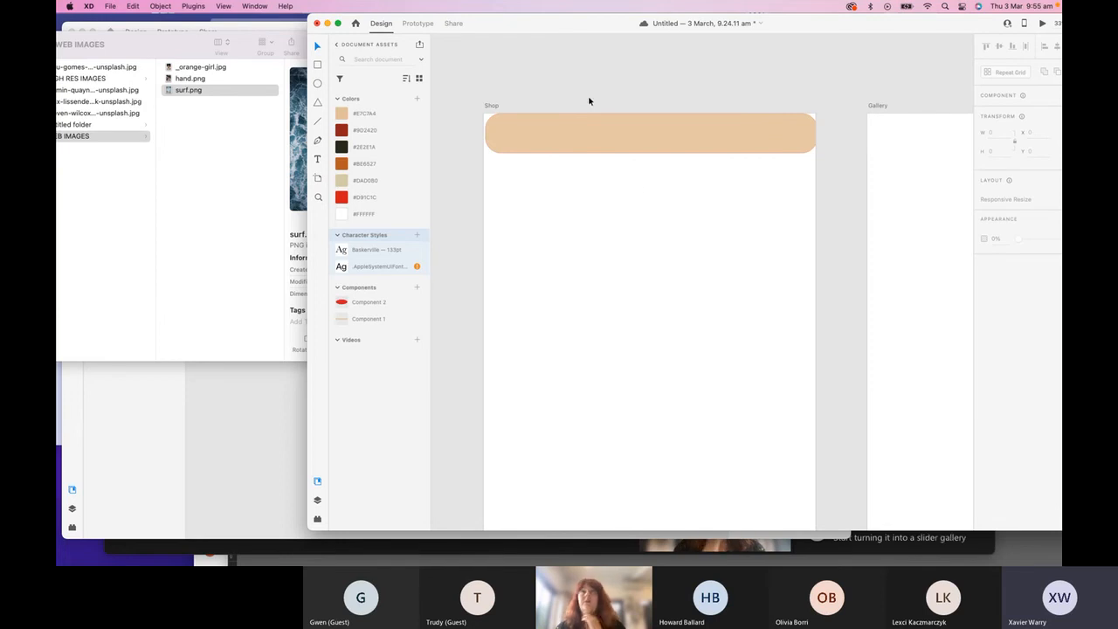
left_click_drag(569, 30, 527, 25)
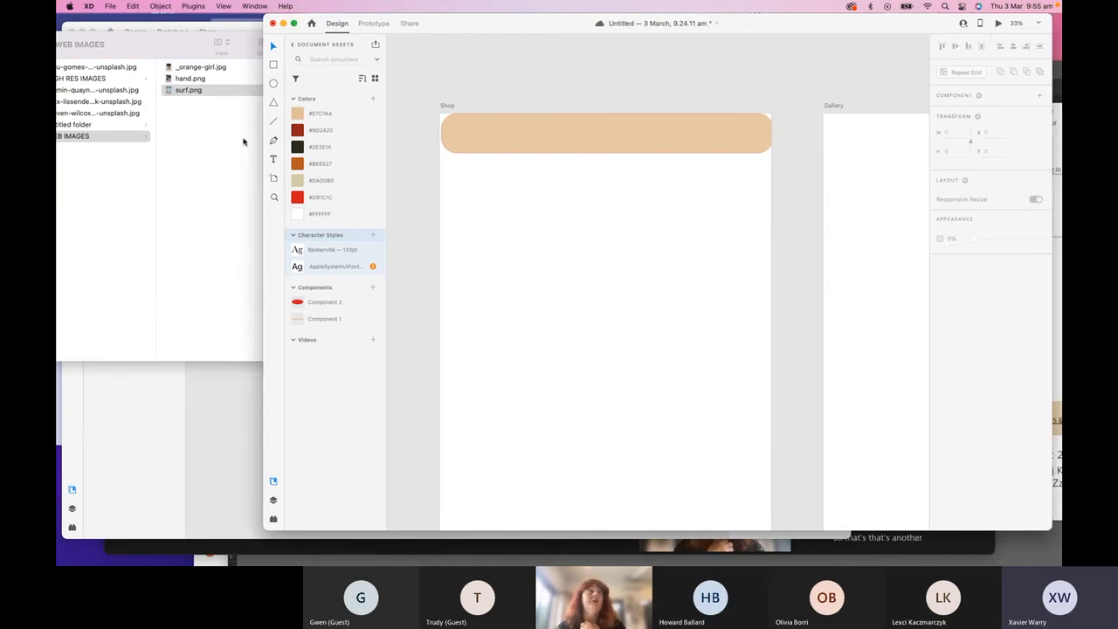
left_click(144, 45)
left_click_drag(150, 43, 140, 43)
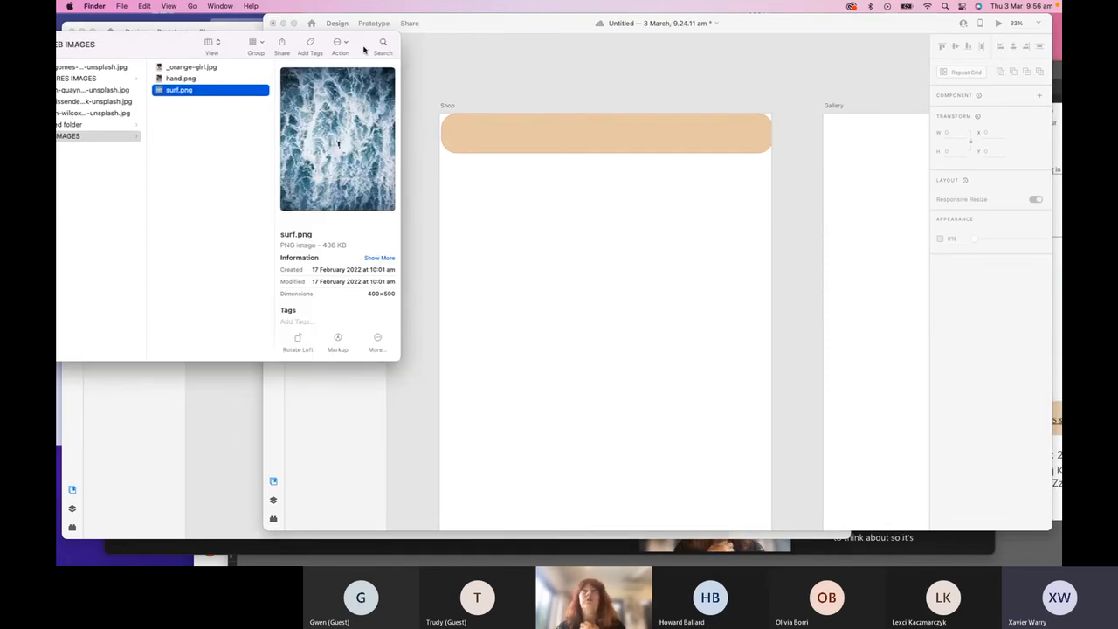
left_click(474, 24)
left_click_drag(474, 23, 274, 26)
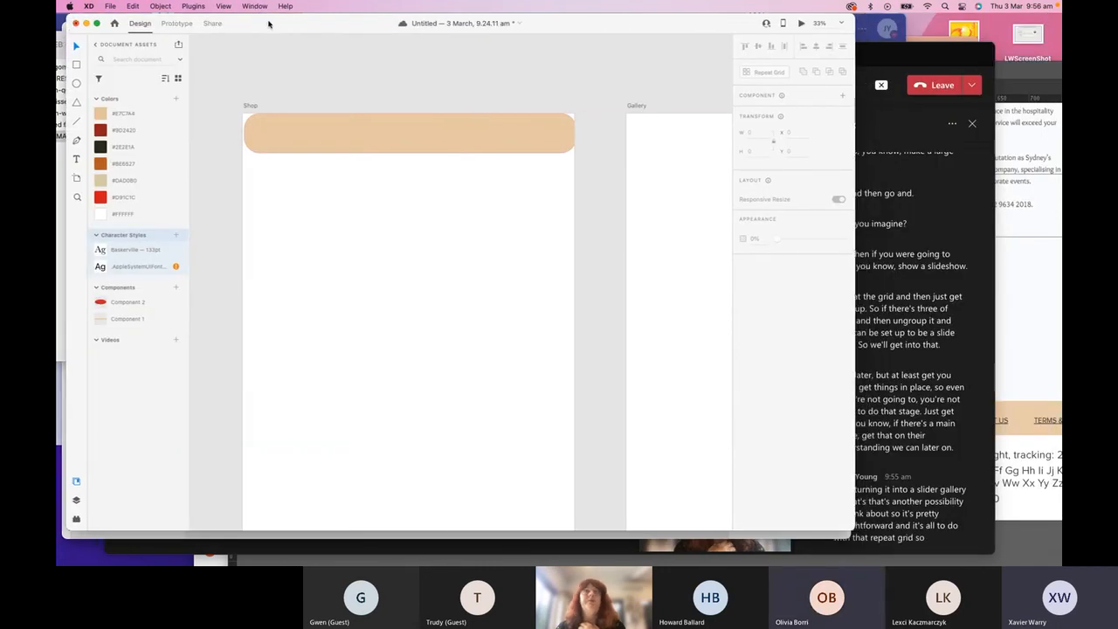
left_click_drag(270, 25, 273, 25)
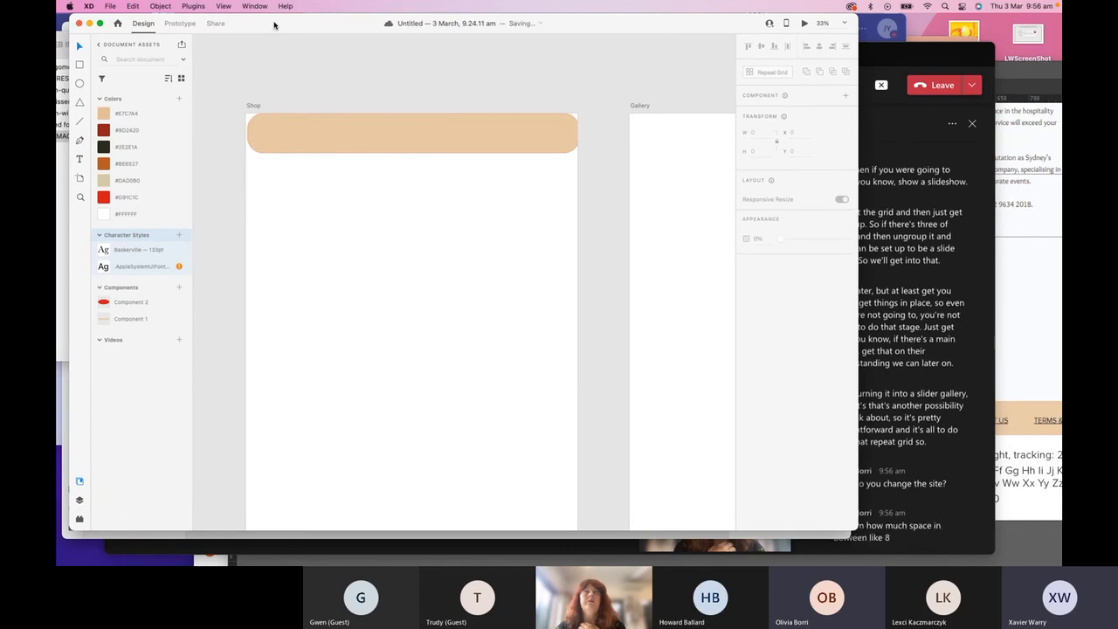
left_click_drag(273, 24, 293, 28)
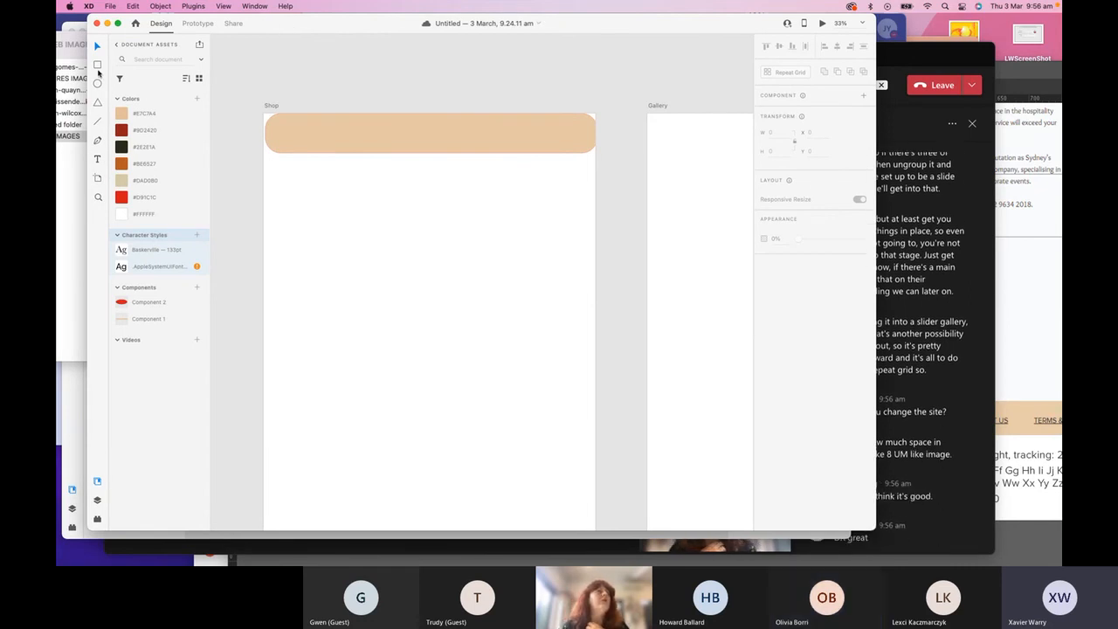
- Draw a square about 512 by 512 on the Shop artboard and place hand.png from Finder's WEB IMAGES folder beside it
left_click(97, 65)
mouse_move(292, 212)
left_mouse_down()
mouse_move(414, 297)
mouse_move(400, 299)
left_mouse_up()
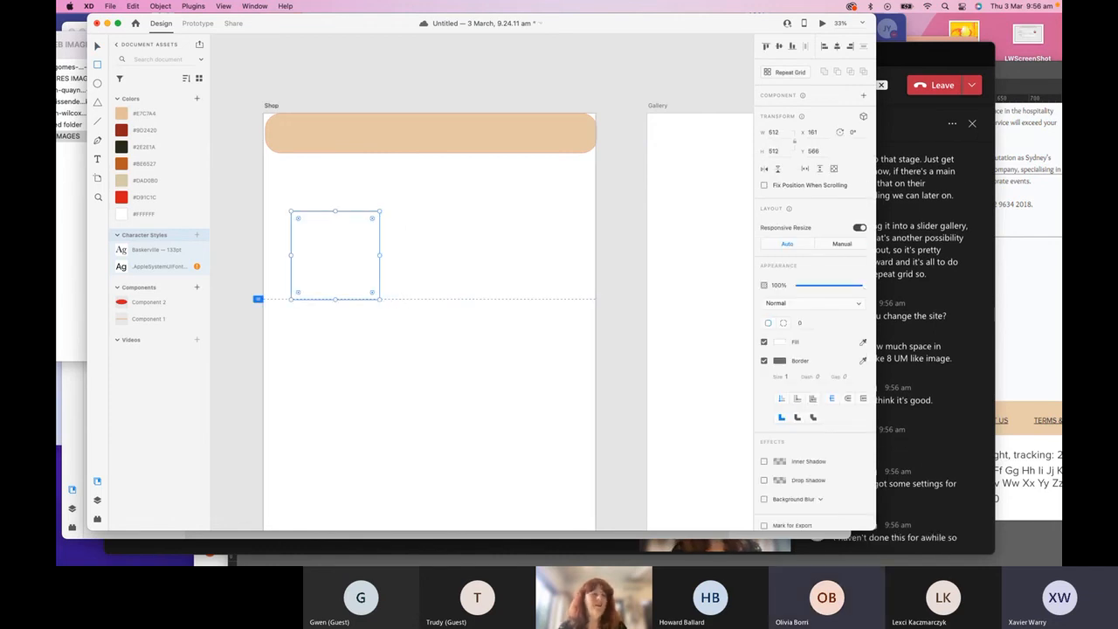
key("super+Tab")
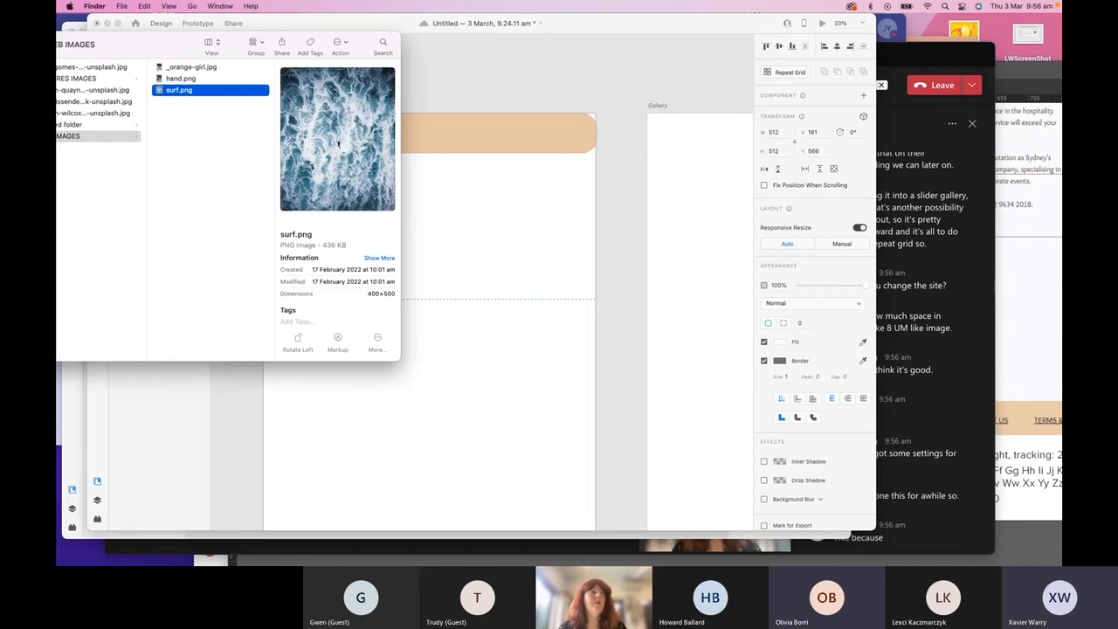
left_click_drag(180, 78, 407, 242)
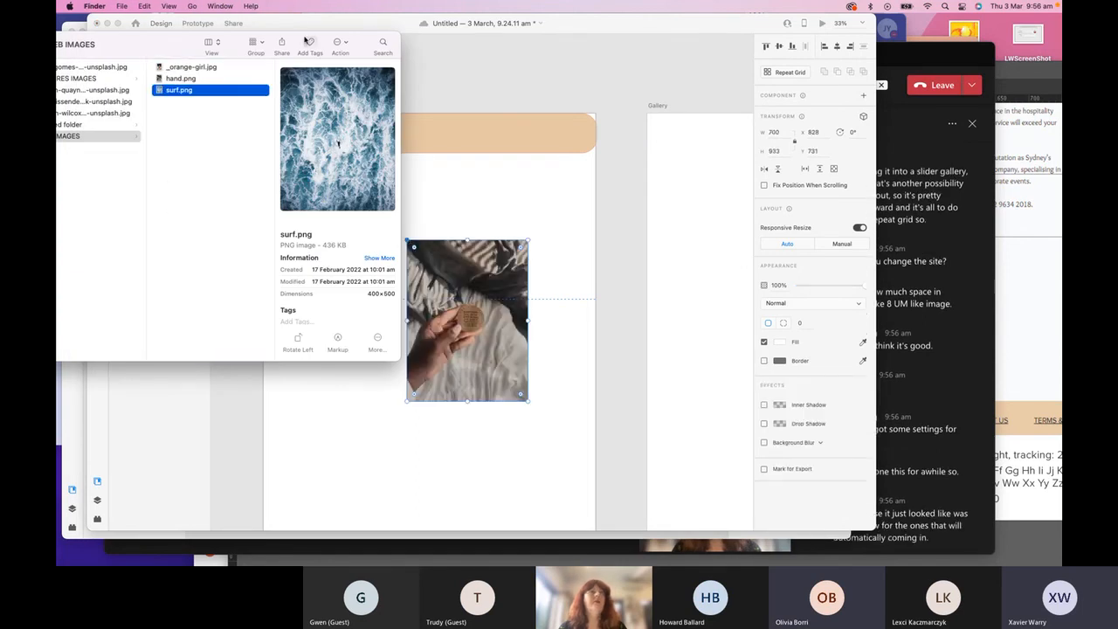
left_click_drag(304, 38, 233, 208)
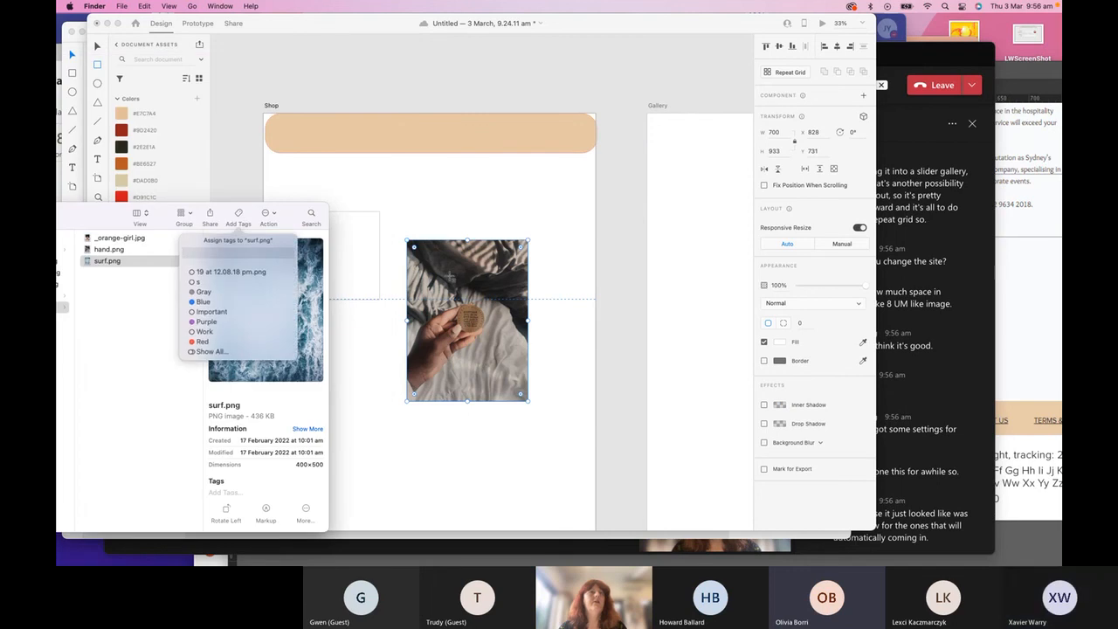
left_click(470, 278)
left_click_drag(430, 261, 344, 238)
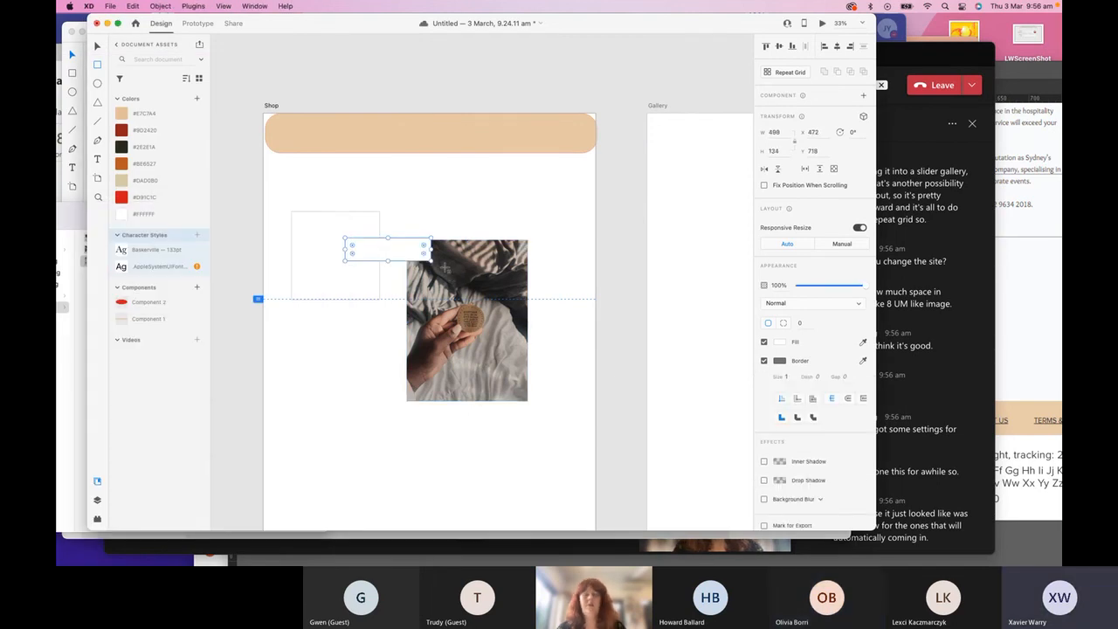
key("Delete")
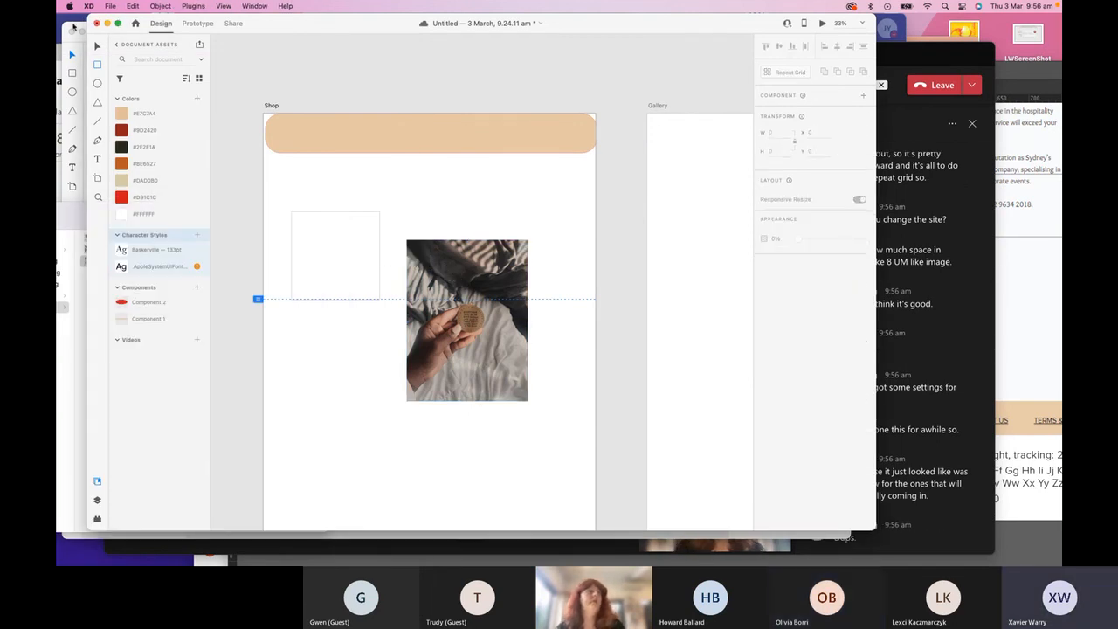
- Apply Repeat Grid to the hand image on the Shop artboard and extend it sideways to about 1283 wide
left_click(413, 243)
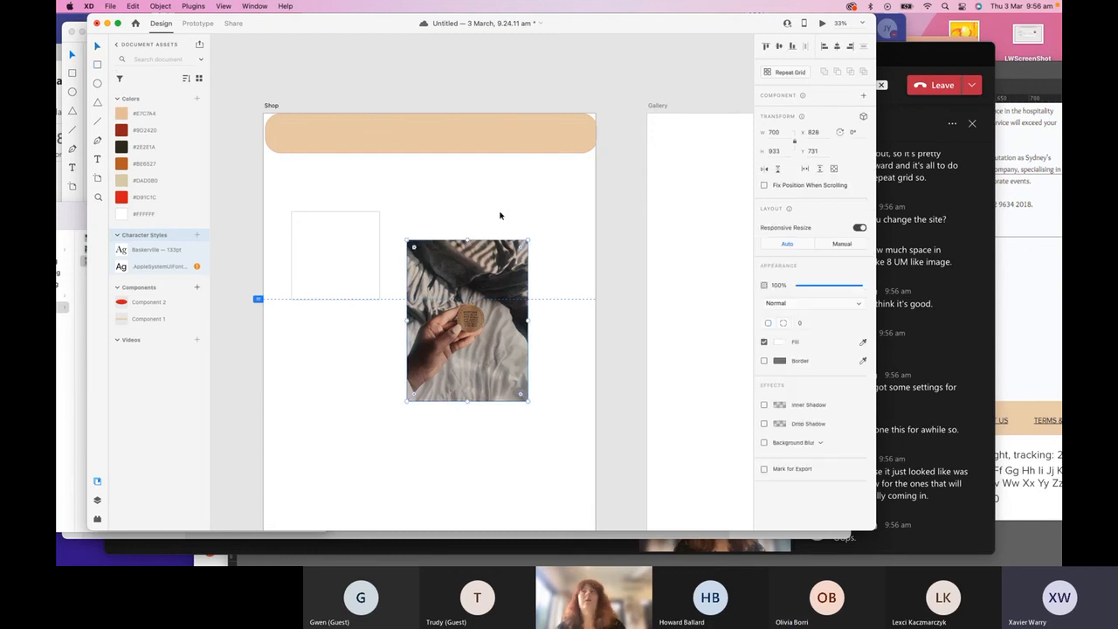
left_click(789, 72)
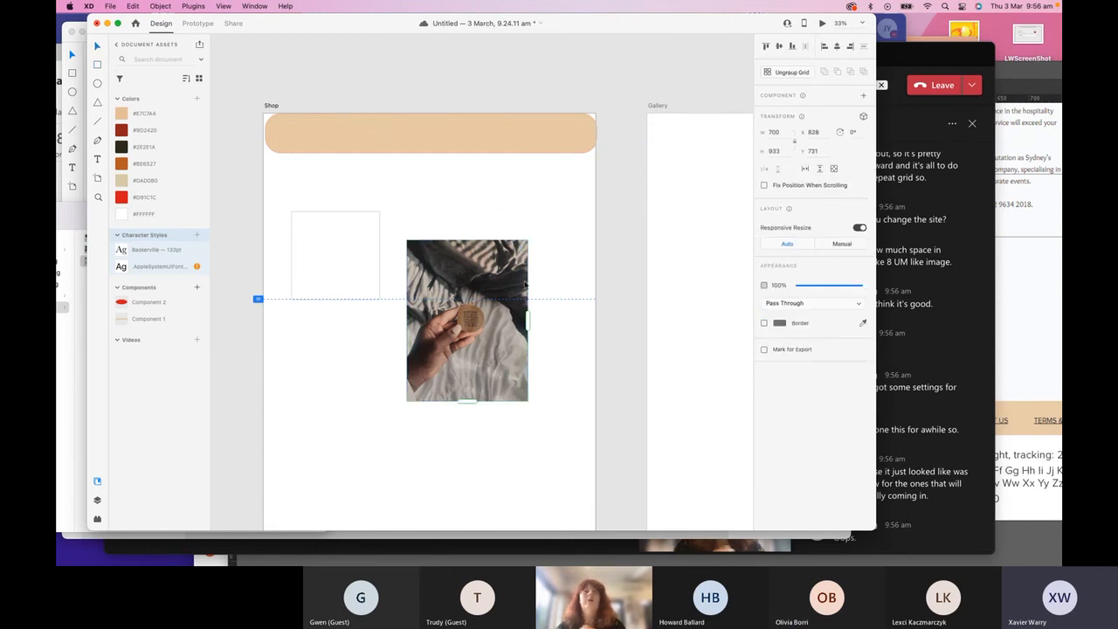
left_click_drag(528, 317, 629, 318)
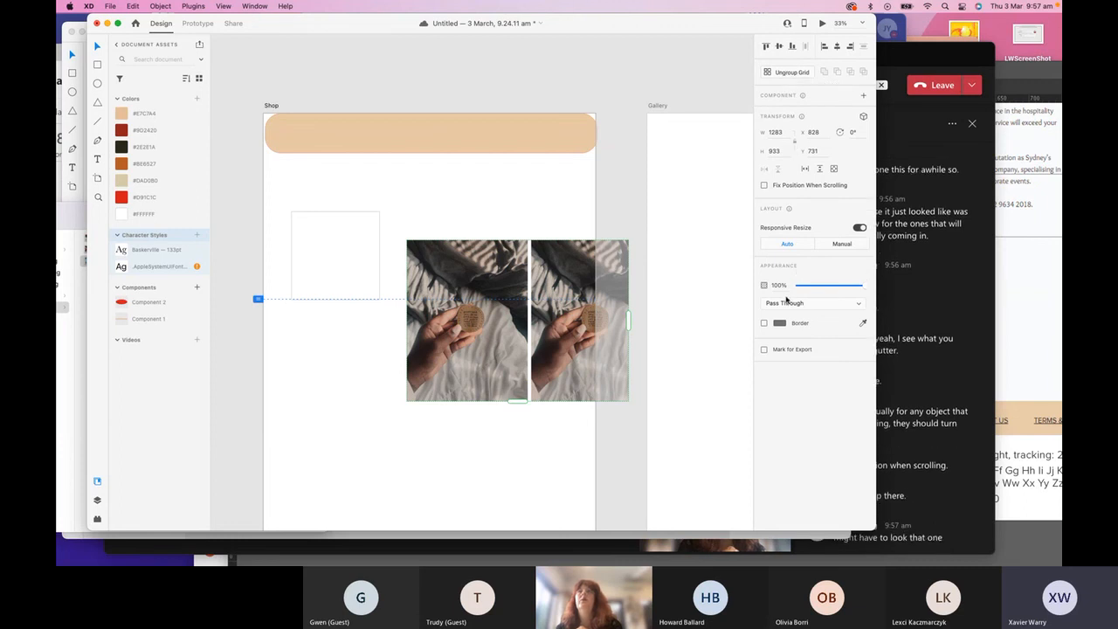
mouse_move(863, 288)
left_mouse_down()
mouse_move(791, 290)
mouse_move(864, 288)
left_mouse_up()
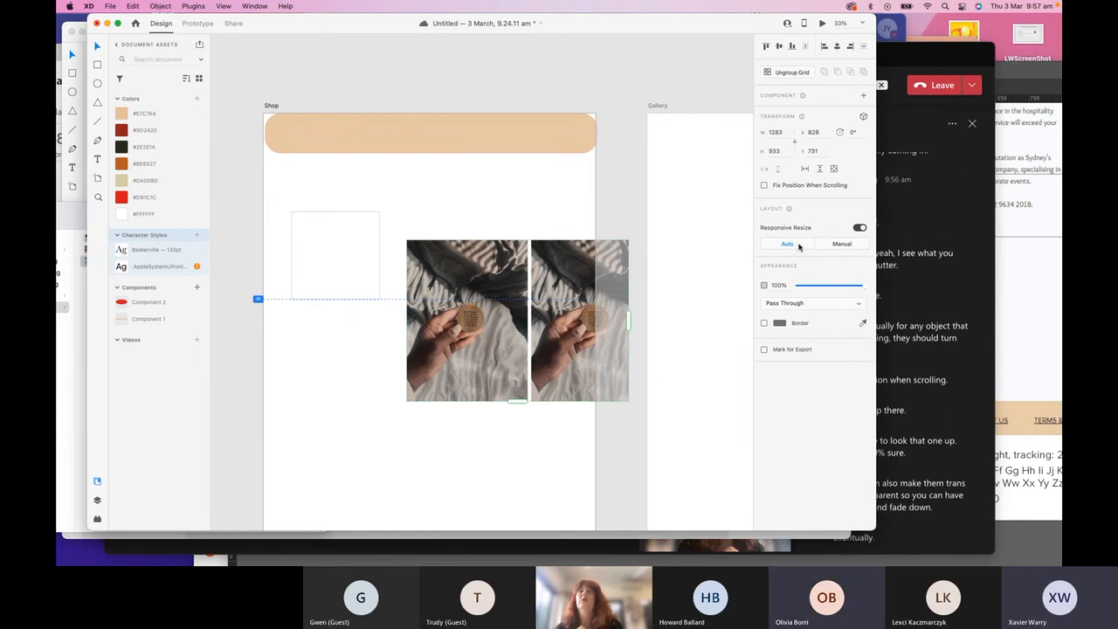
- Delete the empty square on the Shop artboard and move the hand image grid beneath the banner to about X 148, Y 319
left_click_drag(415, 246, 388, 201)
left_click(363, 215)
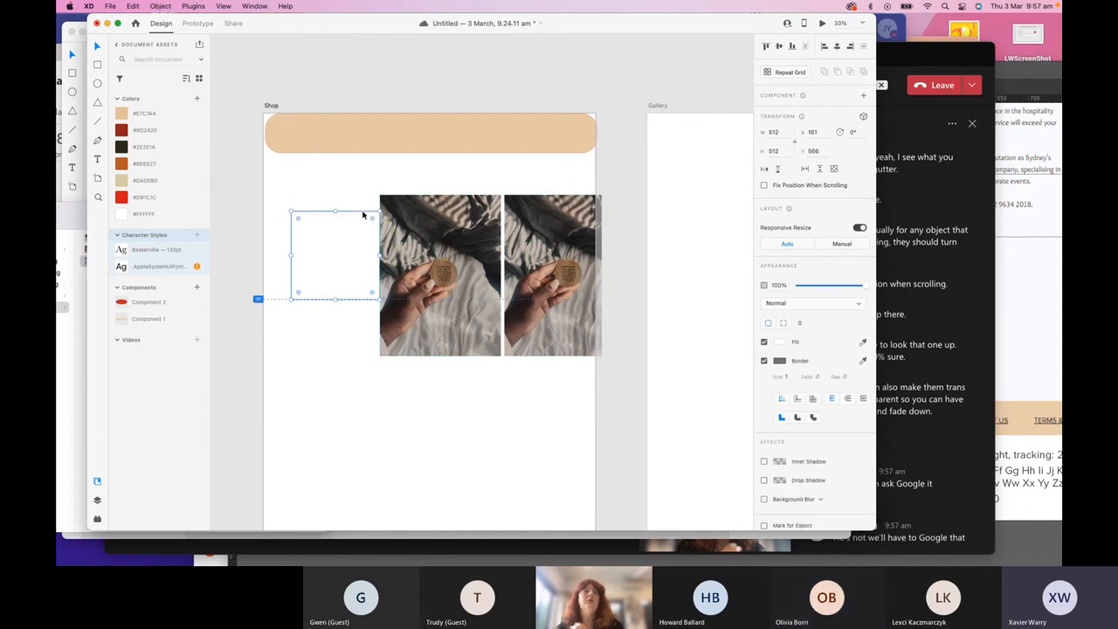
key("Delete")
left_click_drag(429, 245, 338, 219)
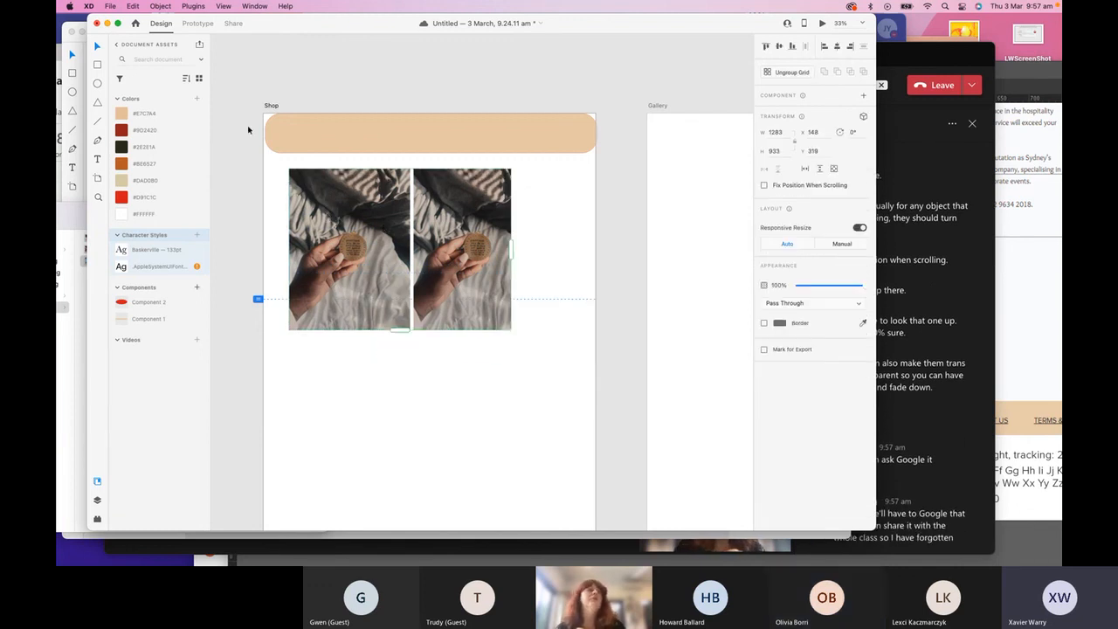
left_click(160, 6)
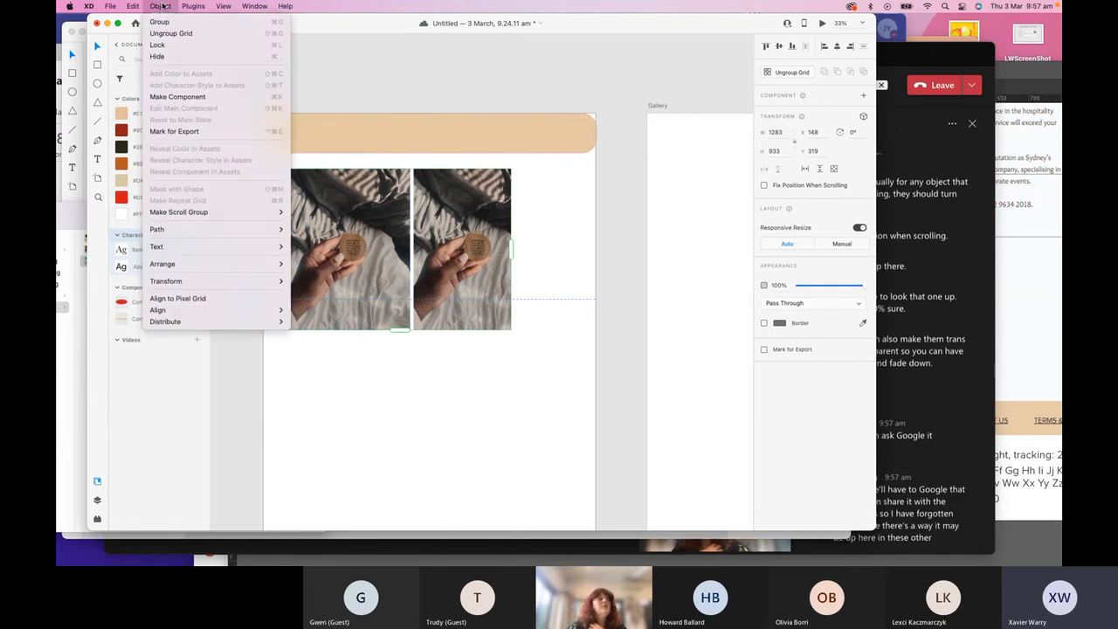
mouse_move(208, 248)
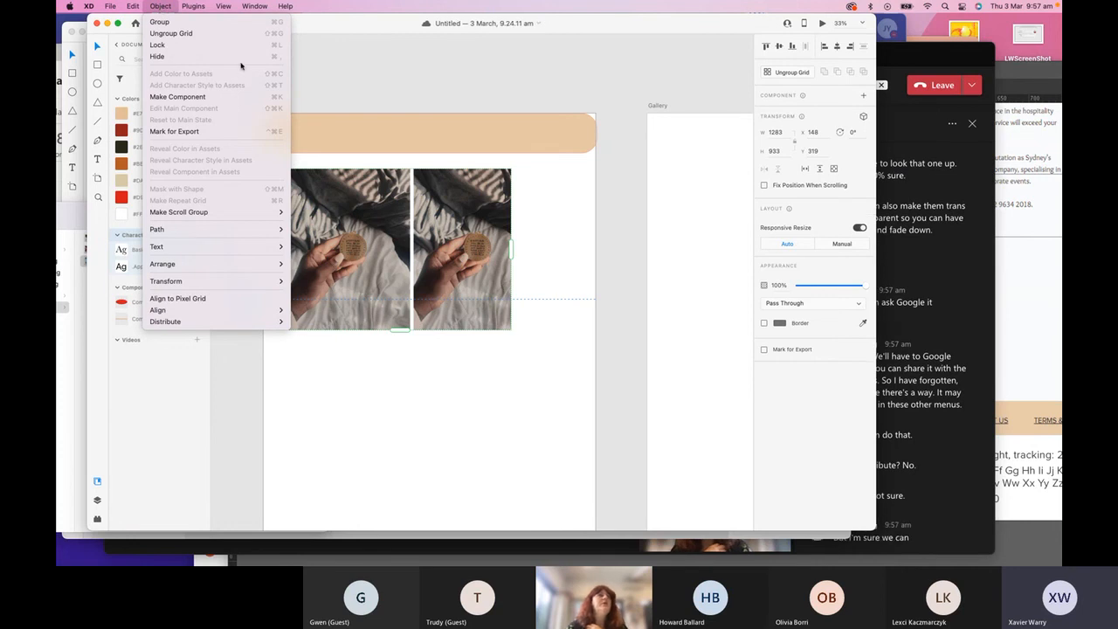
left_click(354, 190)
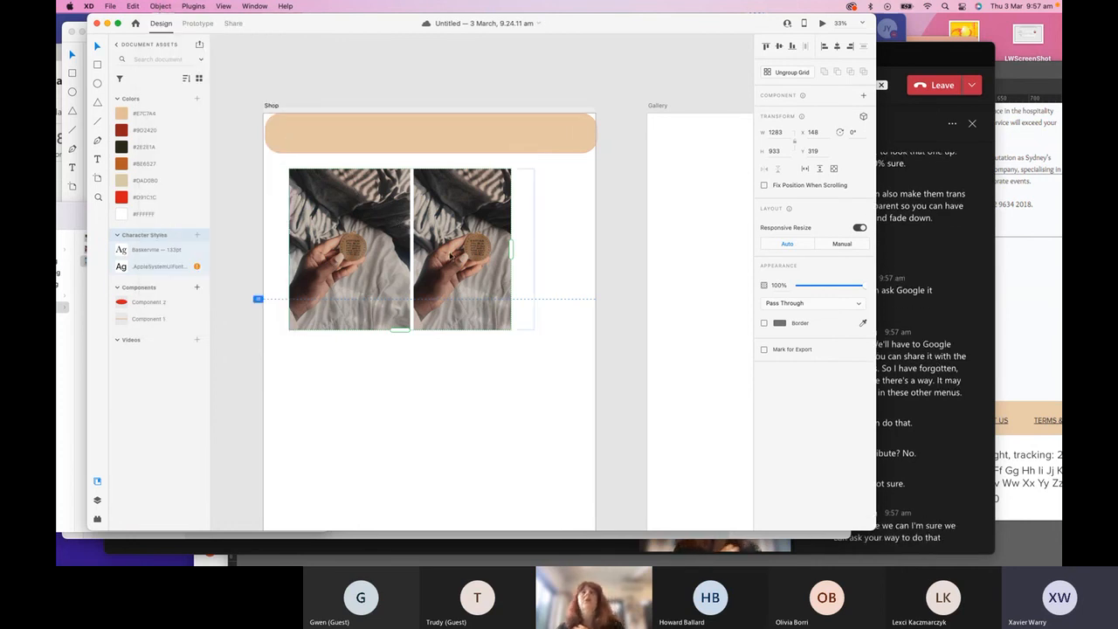
- Extend the hand image Repeat Grid sideways to about 1862 wide, past the Shop artboard's edge
left_click_drag(384, 21, 370, 15)
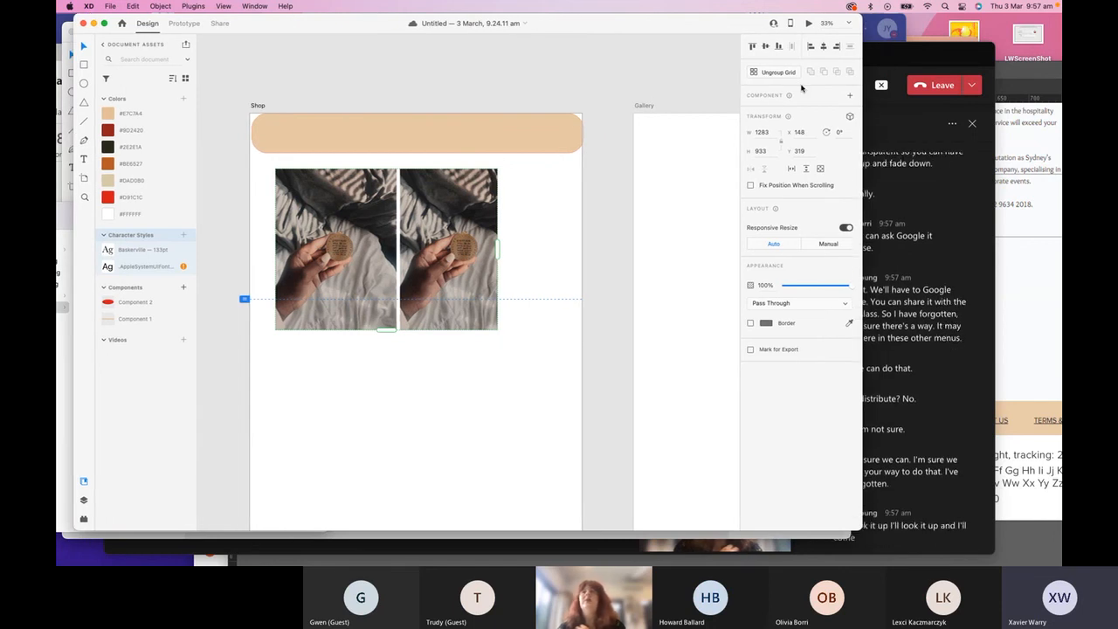
left_click_drag(496, 251, 599, 252)
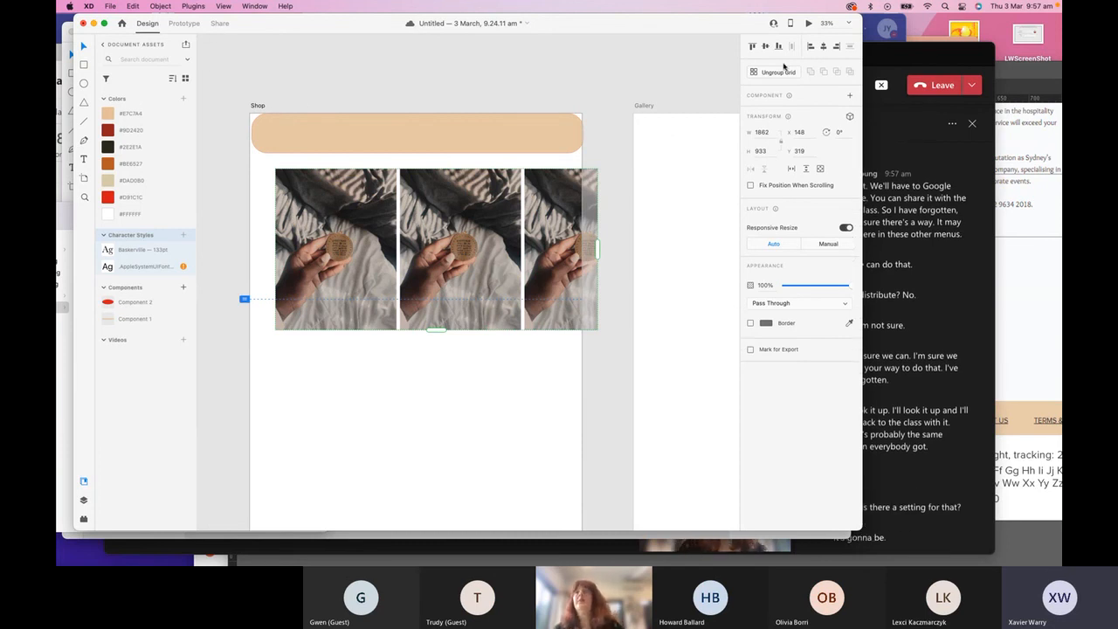
- Switch to the Microsoft Teams meeting and choose to stop its recording
left_click(885, 62)
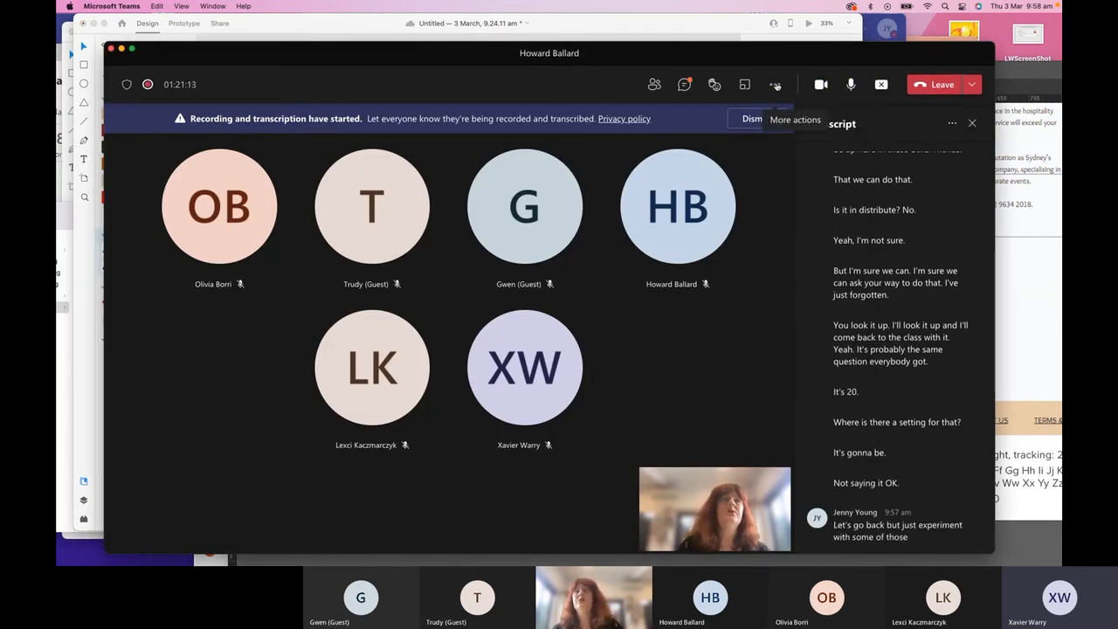
left_click(775, 84)
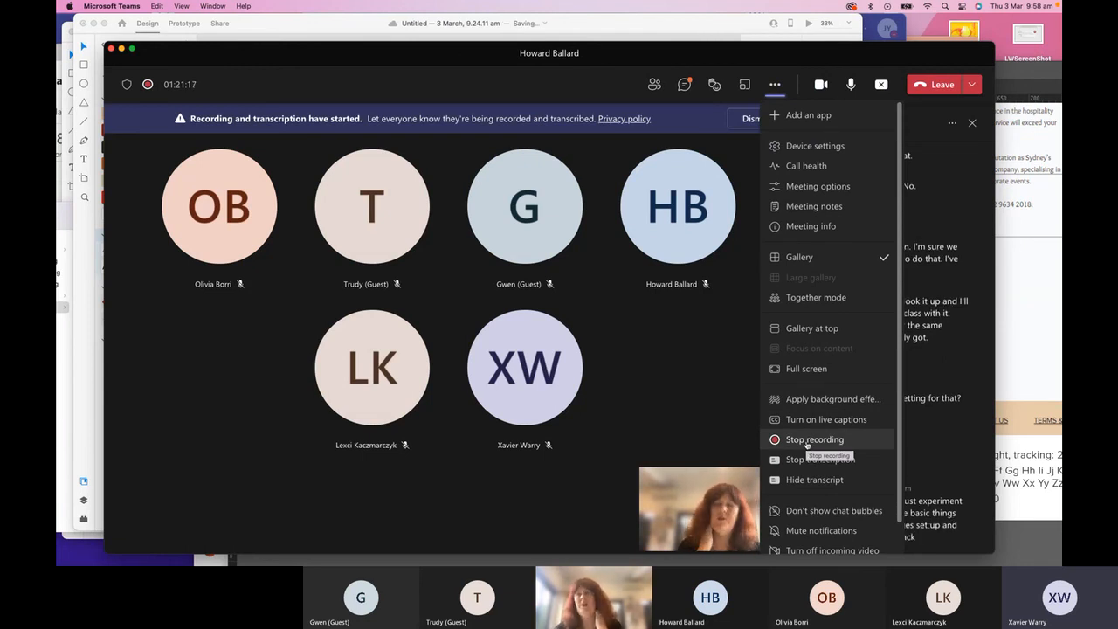
left_click(807, 445)
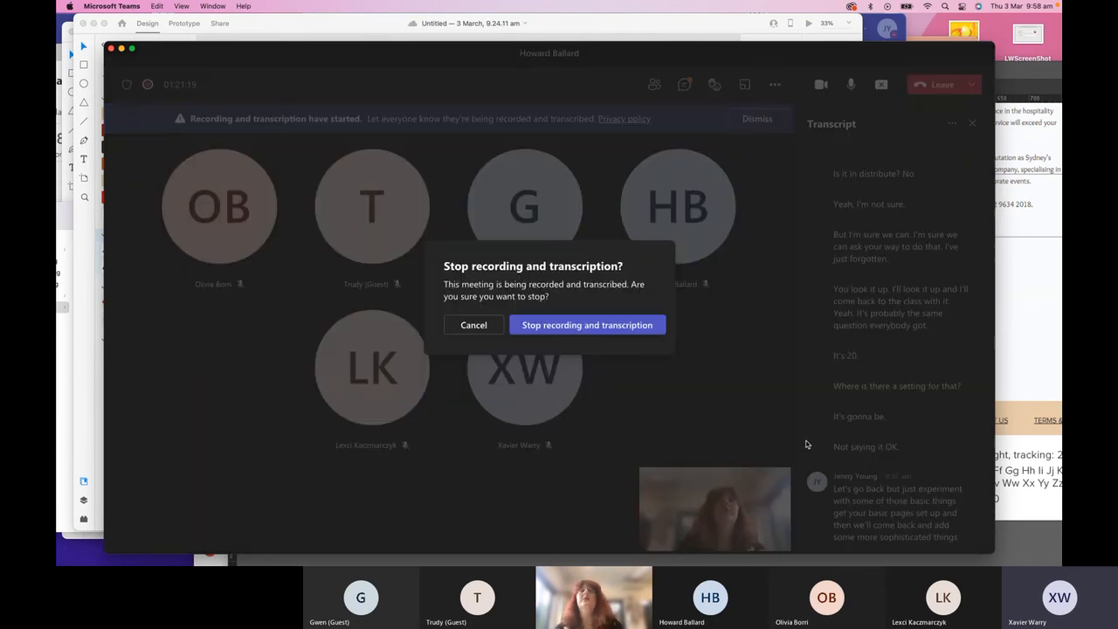